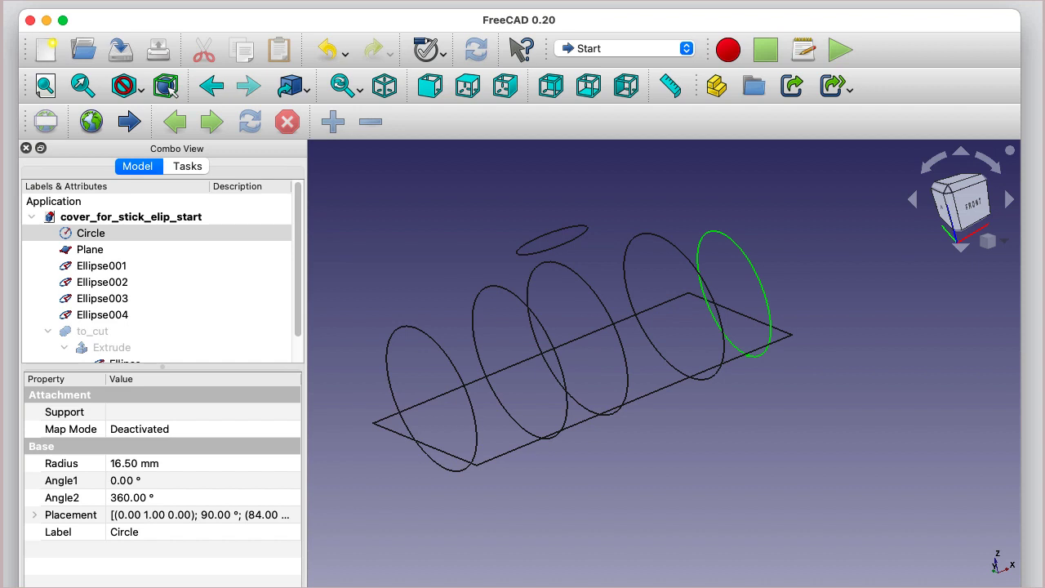
Check the dimensions of the Plane and the Ellipse001–Ellipse004 profiles.
click(96, 250)
click(93, 266)
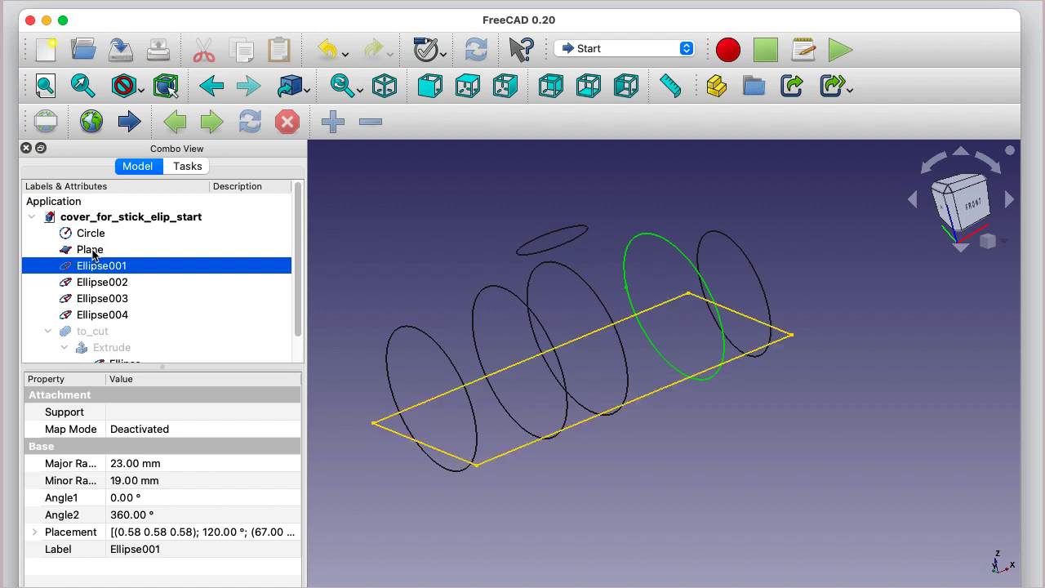
click(95, 251)
click(94, 267)
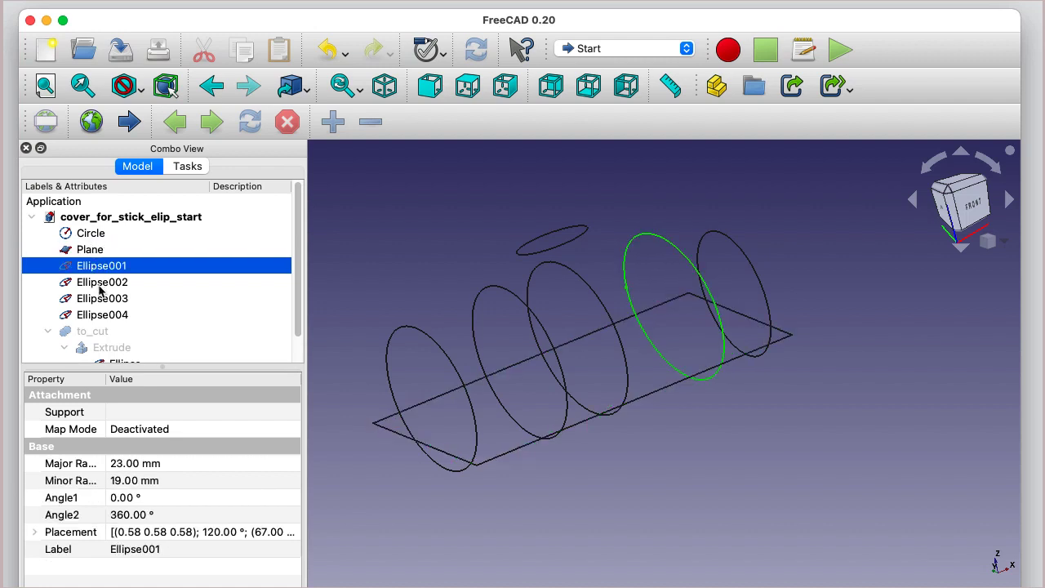
click(99, 282)
click(102, 298)
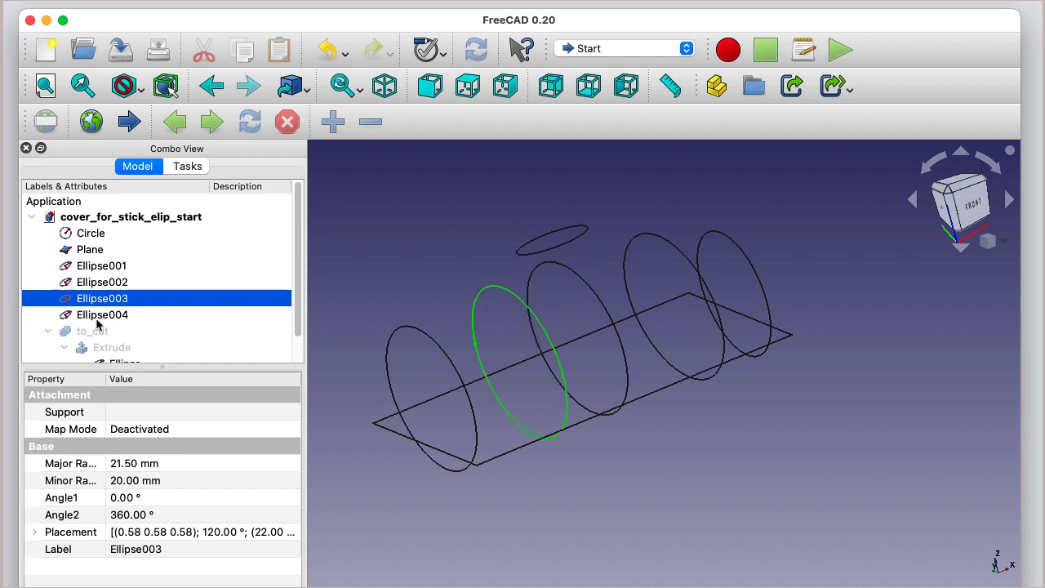
click(96, 316)
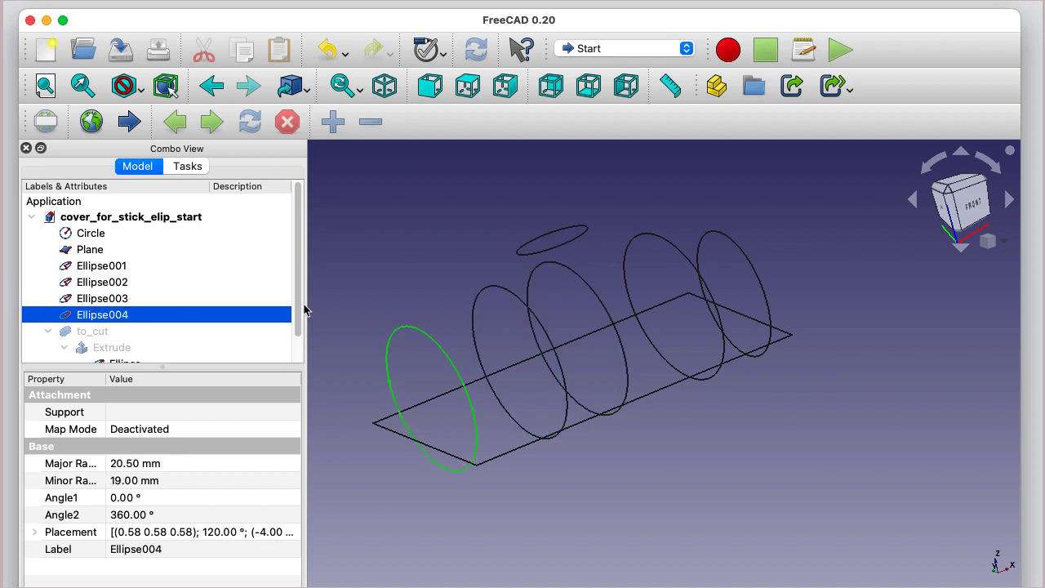
Inspect the 10 × 5 mm top-hole ellipse and the 17 mm-radius, 10 mm-high cylinder, then list the workbenches.
scroll(301, 309, down, 1)
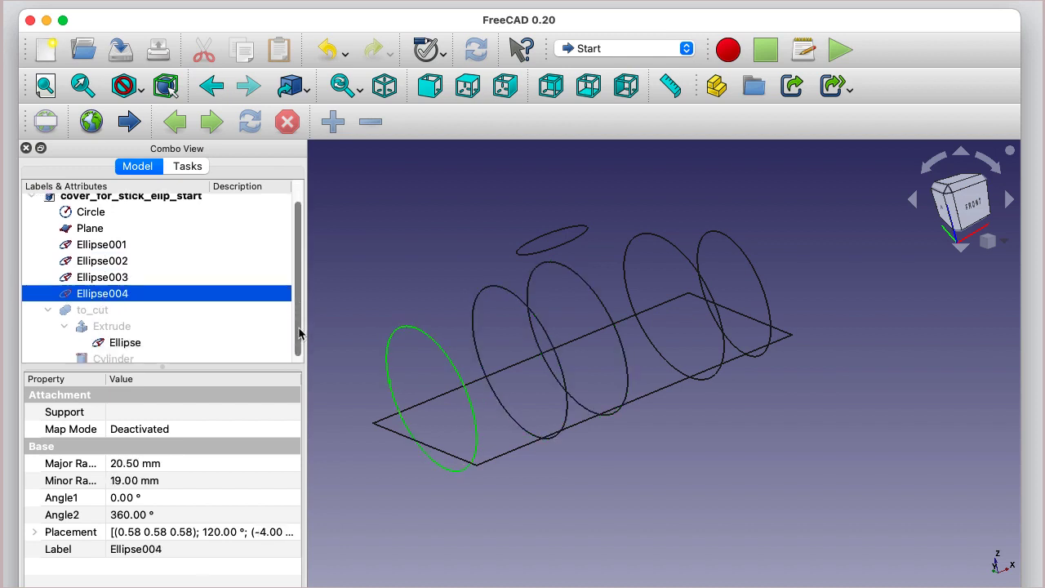
click(108, 339)
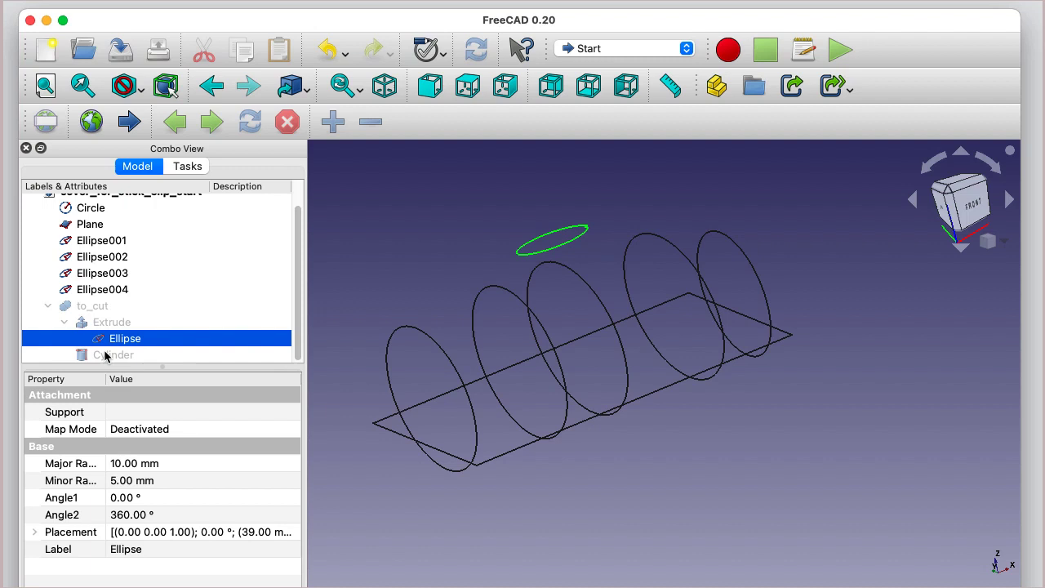
click(105, 355)
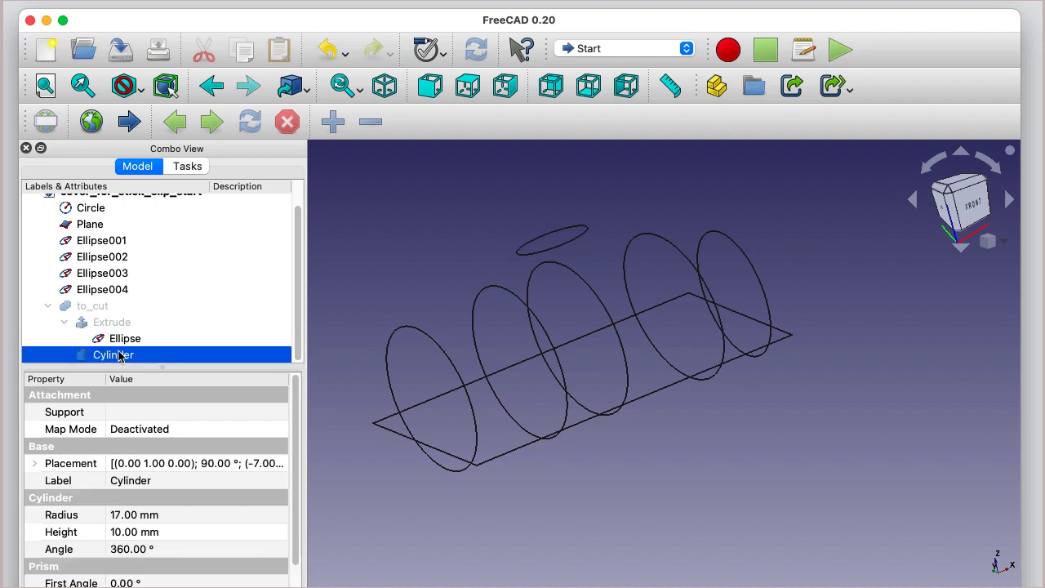
key(space)
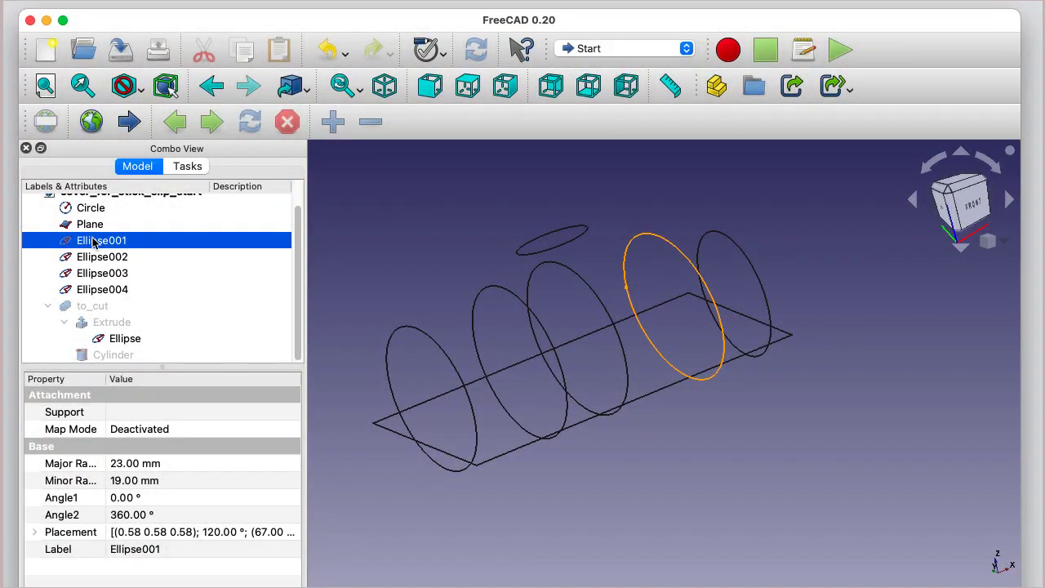
click(685, 50)
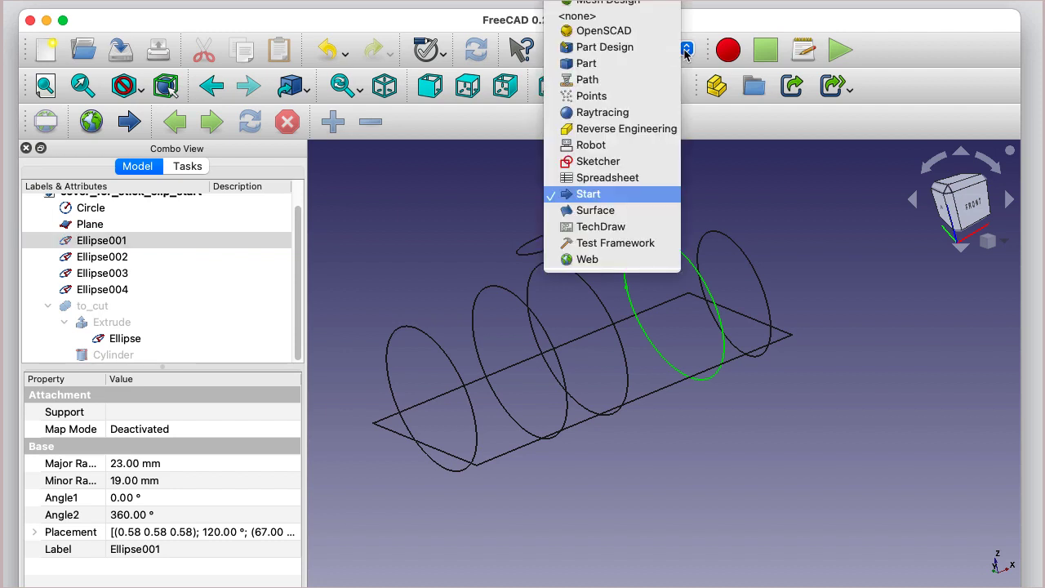
Make Part the active workbench.
click(608, 69)
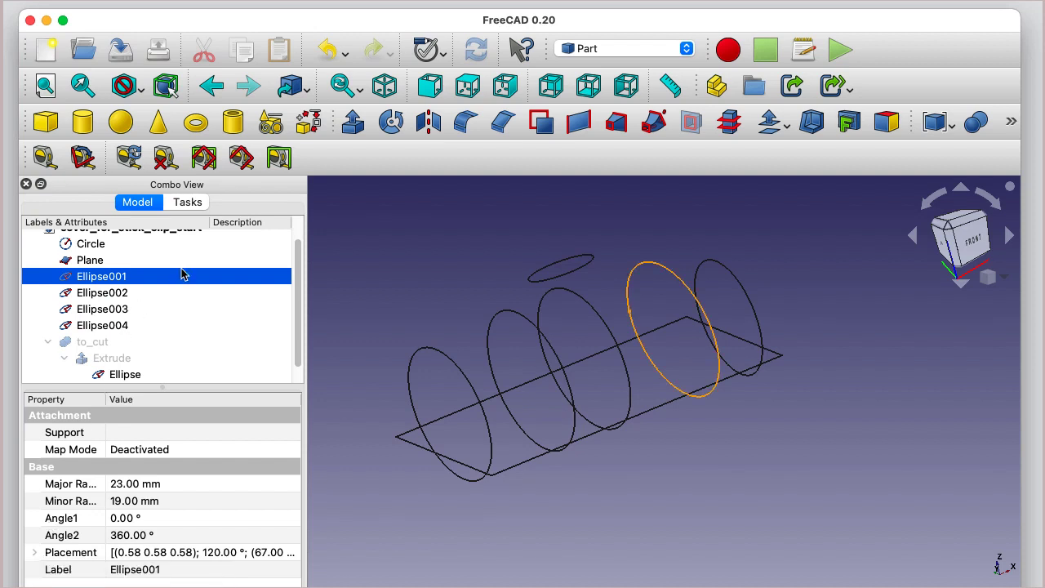
Start an Ellipse primitive and set its major radius to 23 mm.
click(271, 123)
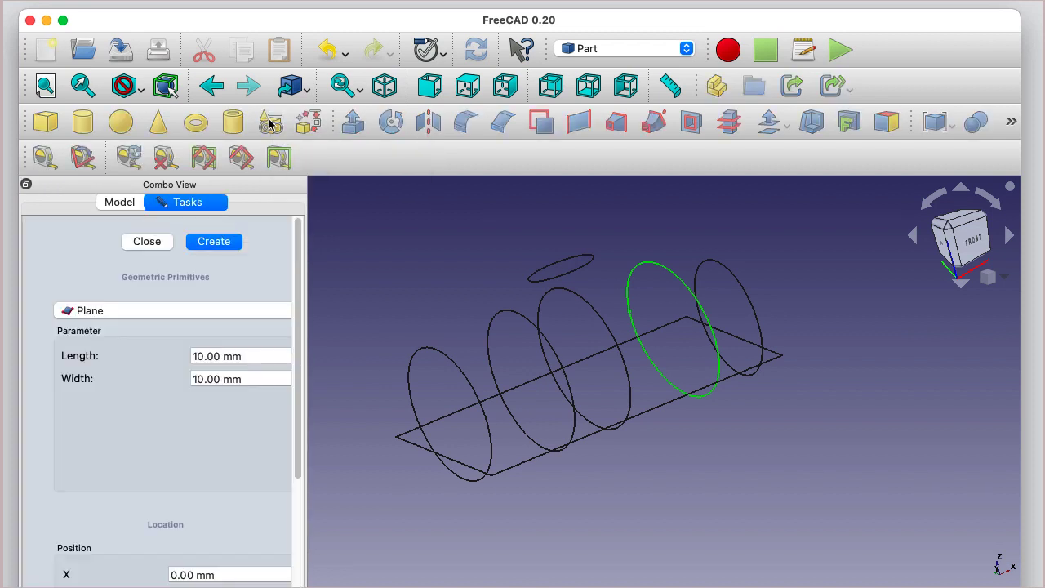
click(241, 310)
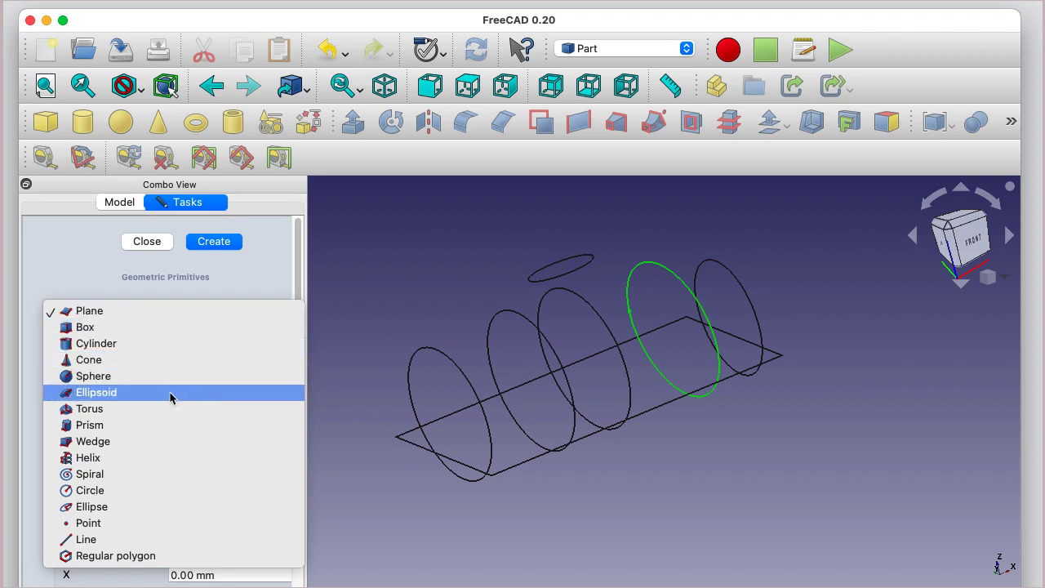
click(139, 507)
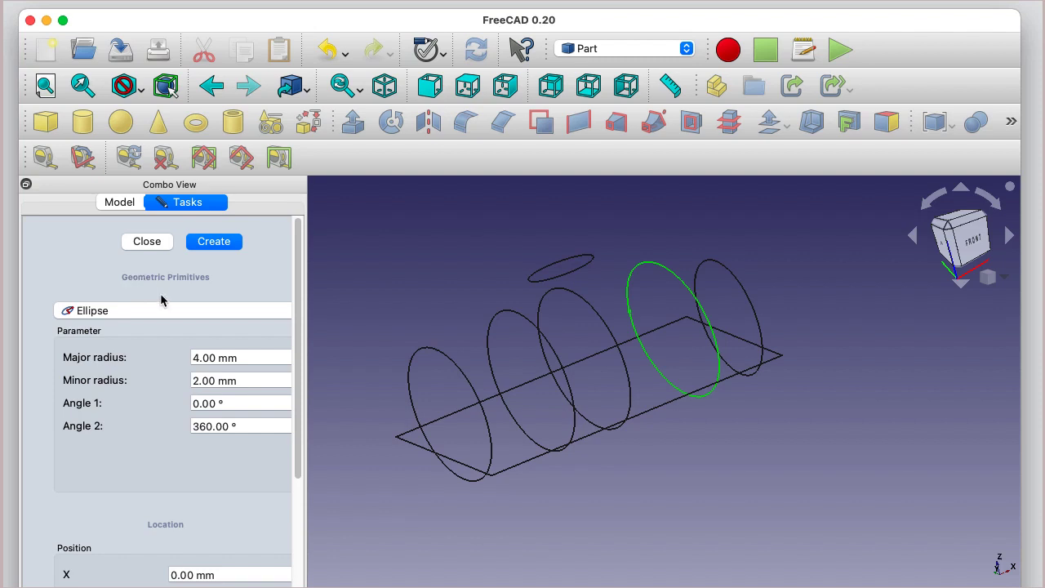
click(197, 360)
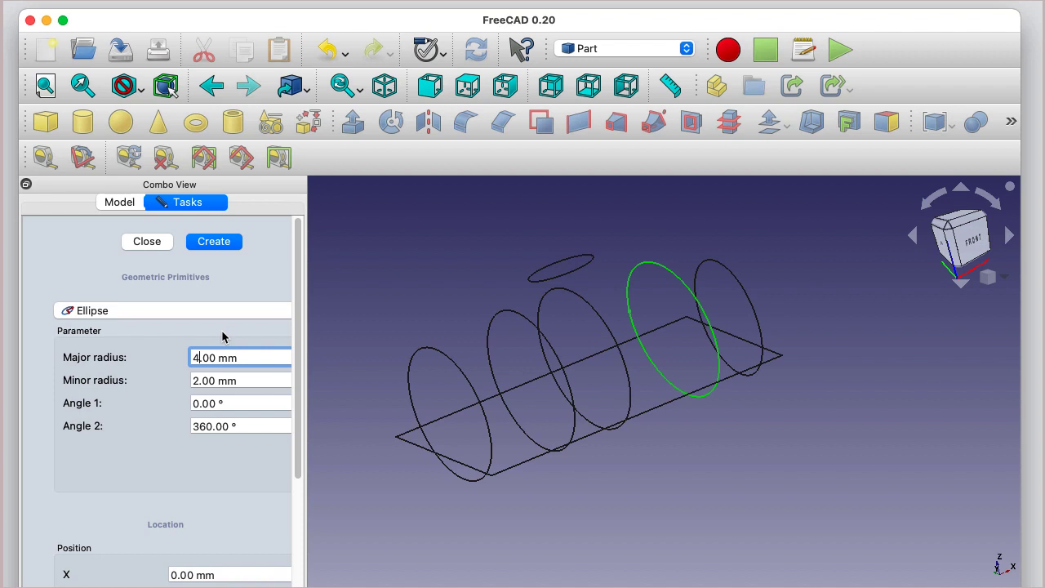
key(BackSpace)
text(23)
Set the minor radius to 19 mm, create the ellipse, and close the primitives dialog.
click(197, 379)
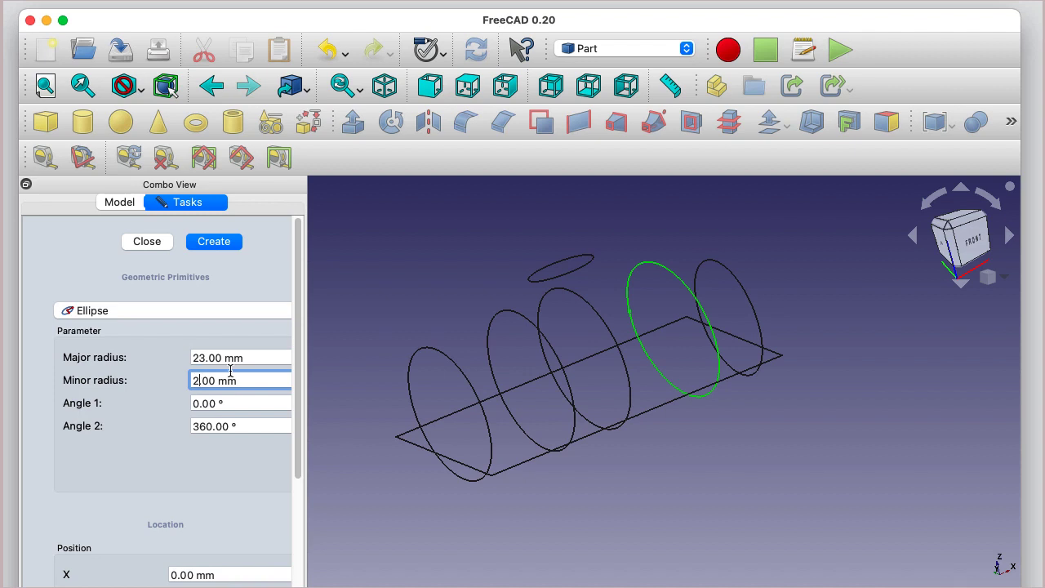
key(BackSpace)
text(19)
scroll(299, 471, down, 2)
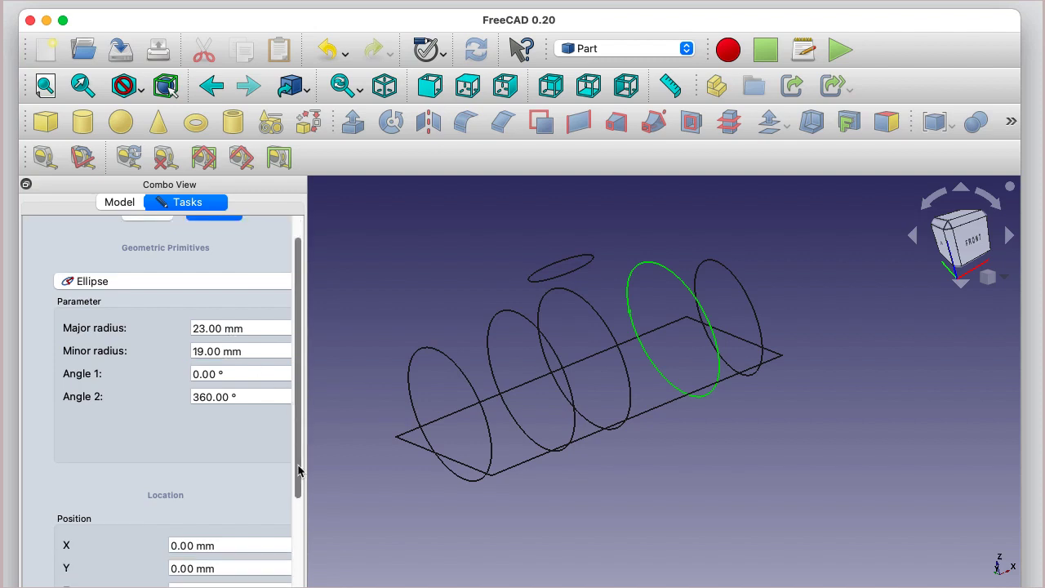
drag(299, 471, 319, 373)
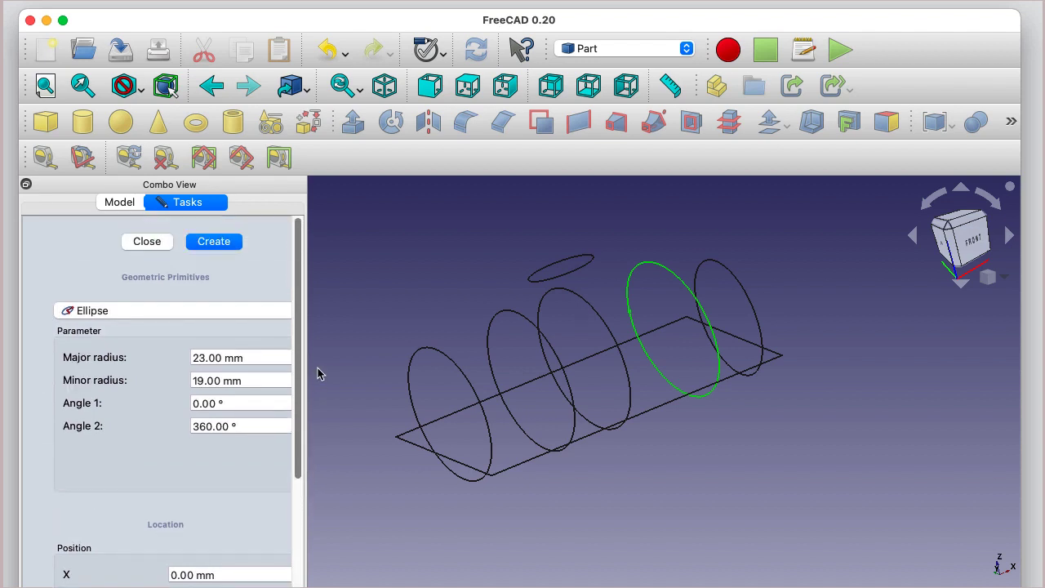
click(213, 242)
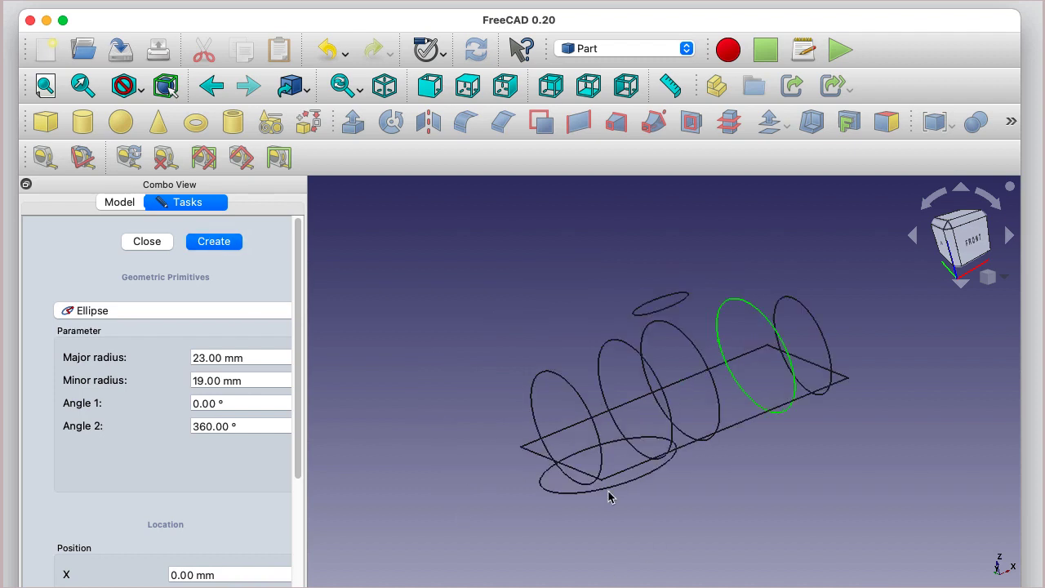
click(144, 239)
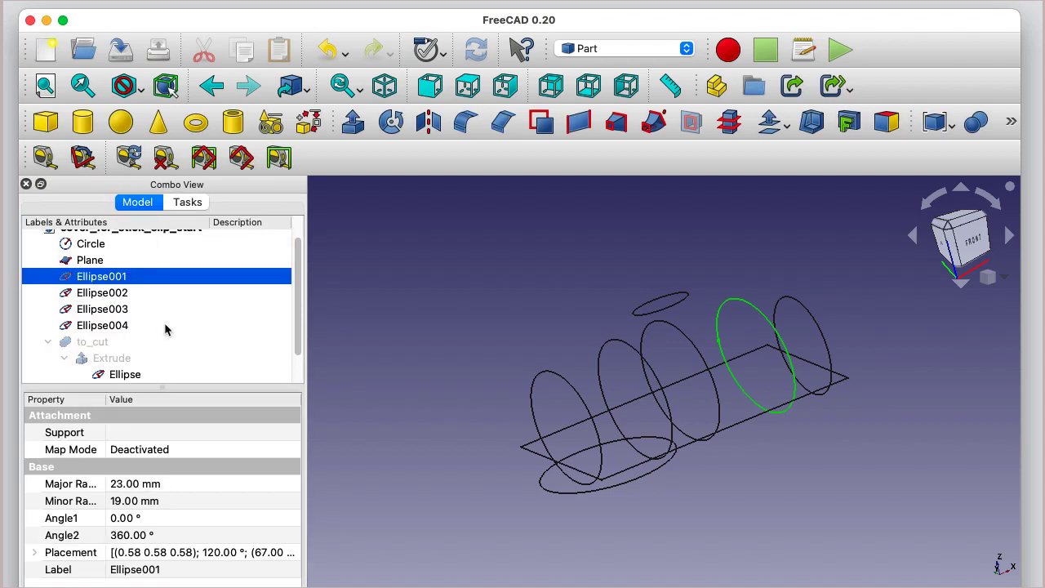
Start a Transform on Ellipse005 from its context menu.
scroll(297, 351, down, 2)
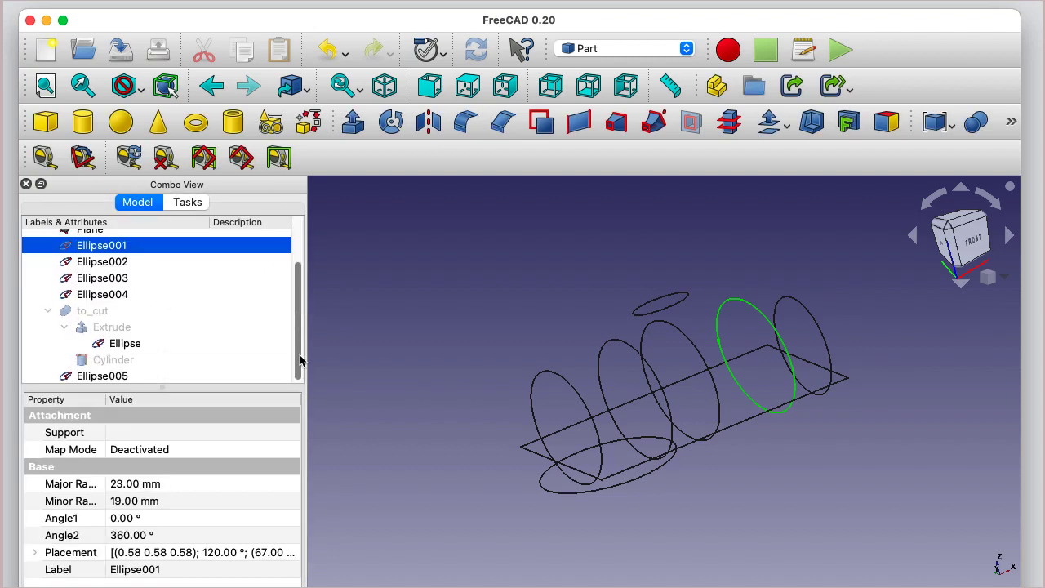
click(103, 376)
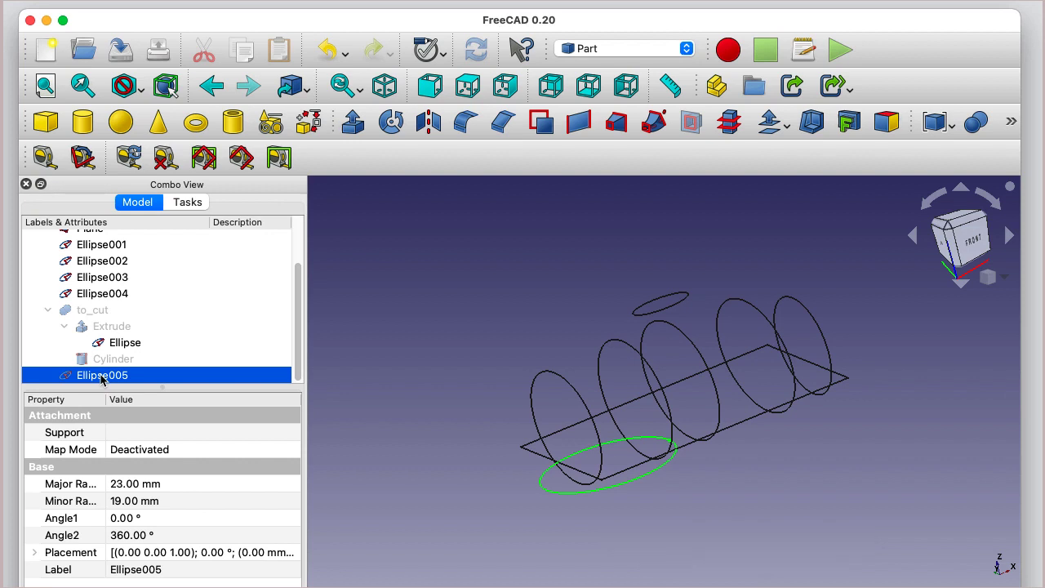
right_click(103, 379)
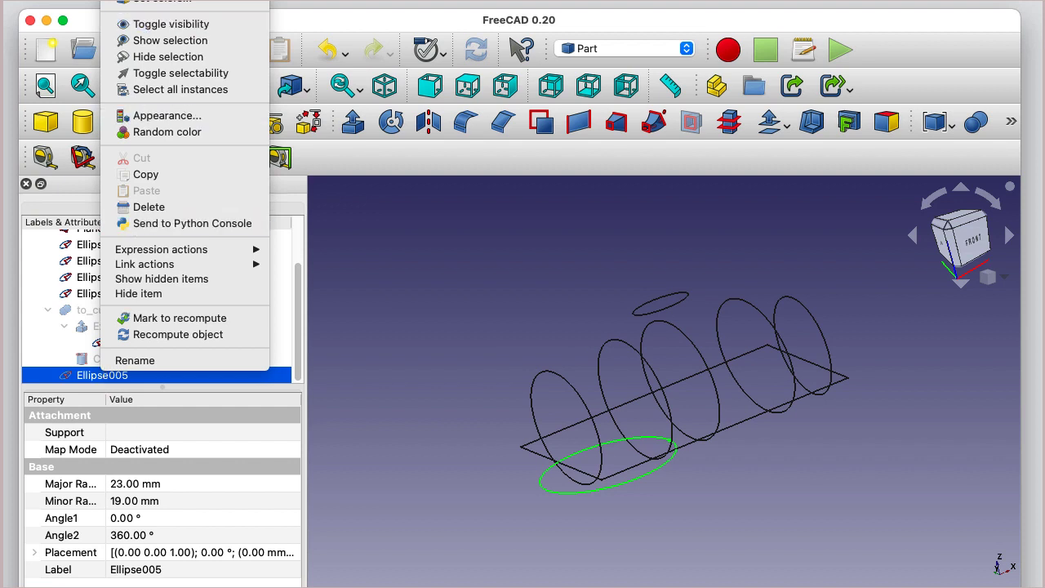
click(147, 2)
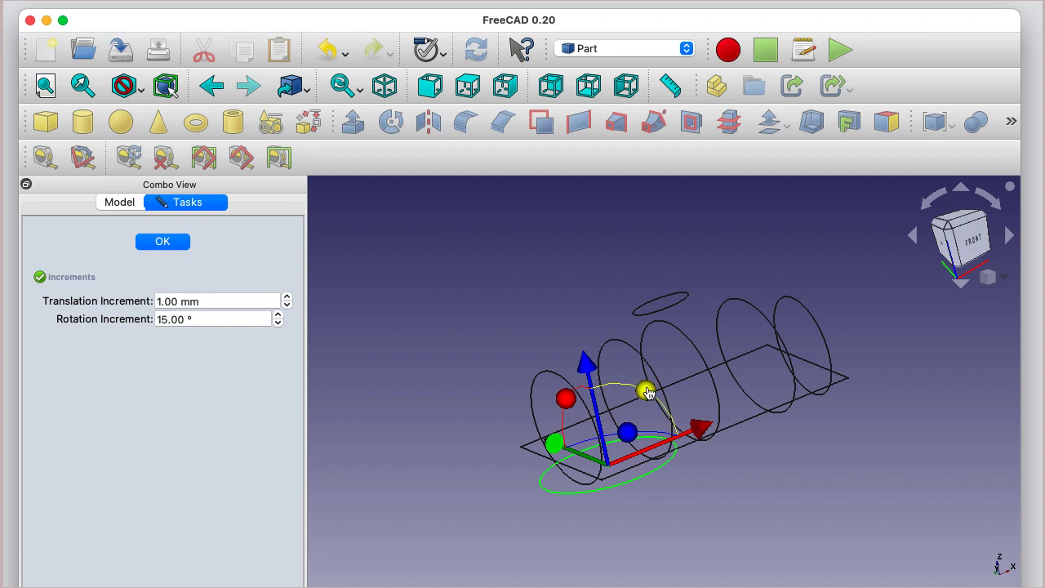
Tilt Ellipse005 upright and slide it along the plane in line with the other profiles.
drag(647, 392, 680, 518)
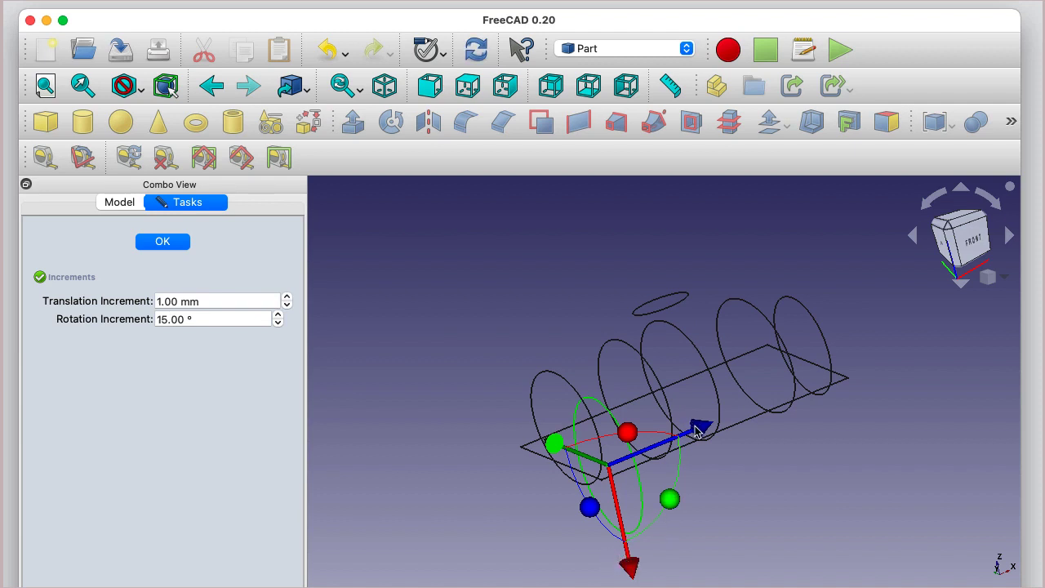
drag(699, 428, 856, 355)
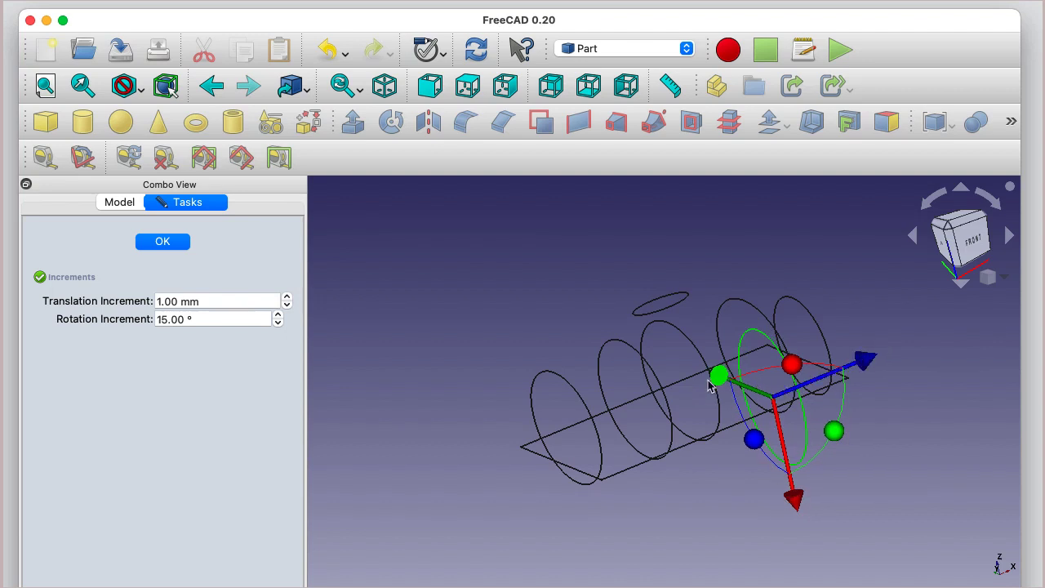
drag(716, 383, 684, 363)
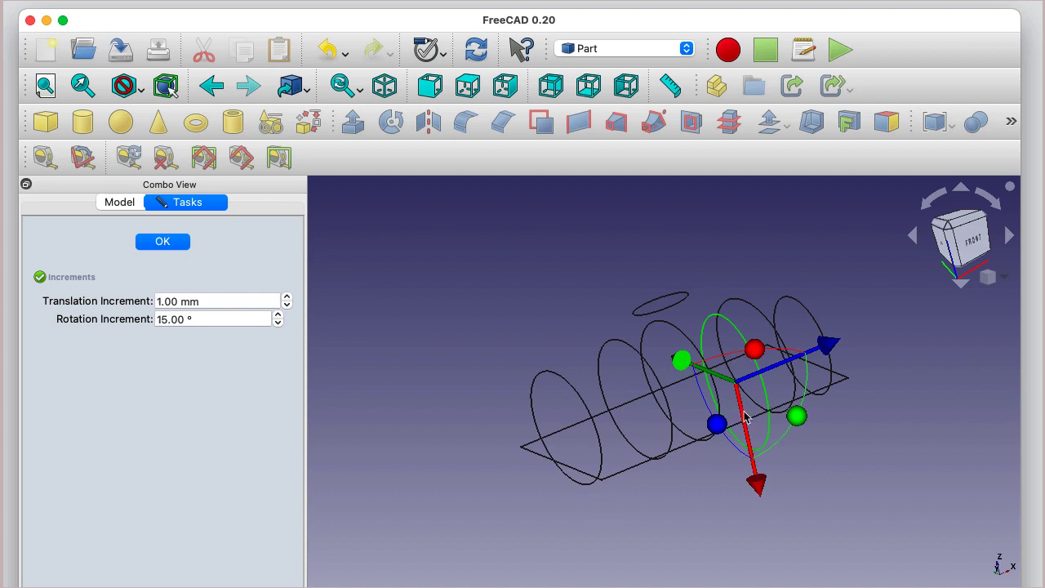
drag(715, 426, 770, 449)
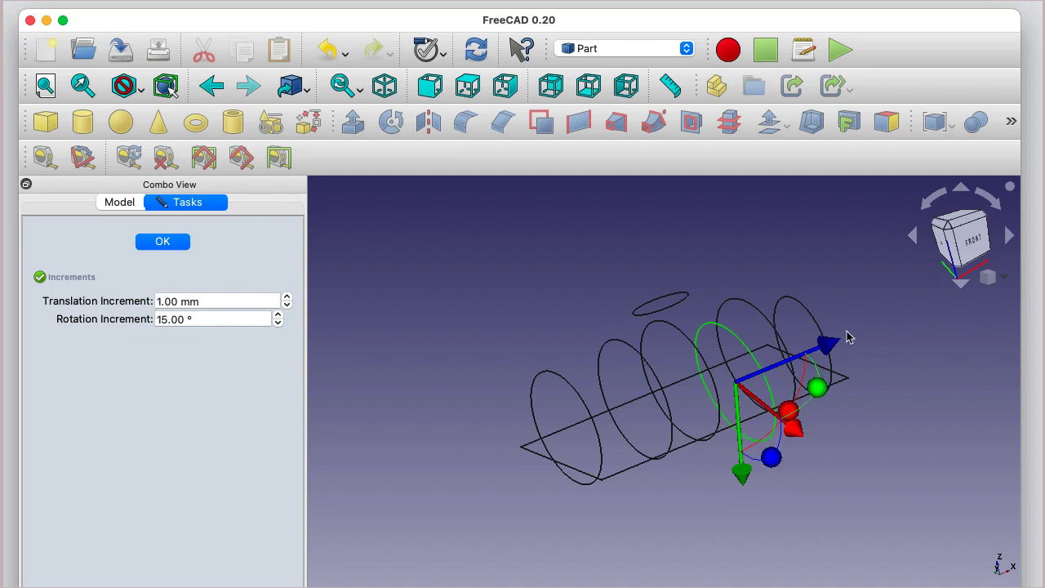
Nudge Ellipse005 along the plane, checking it from top, front, isometric and right views.
click(468, 85)
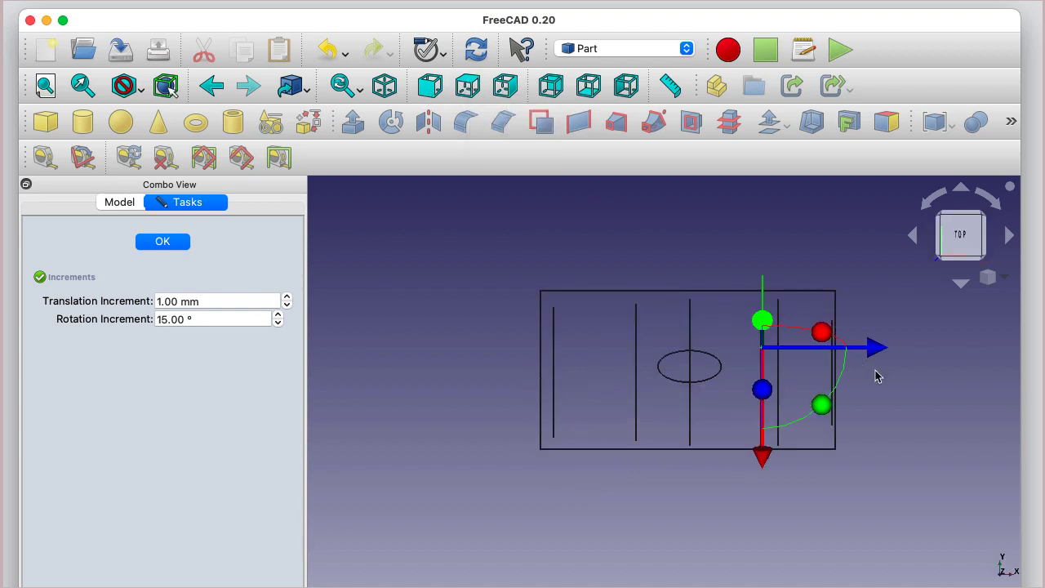
mouse_move(880, 349)
mouse_down()
mouse_move(900, 350)
mouse_move(891, 346)
mouse_up()
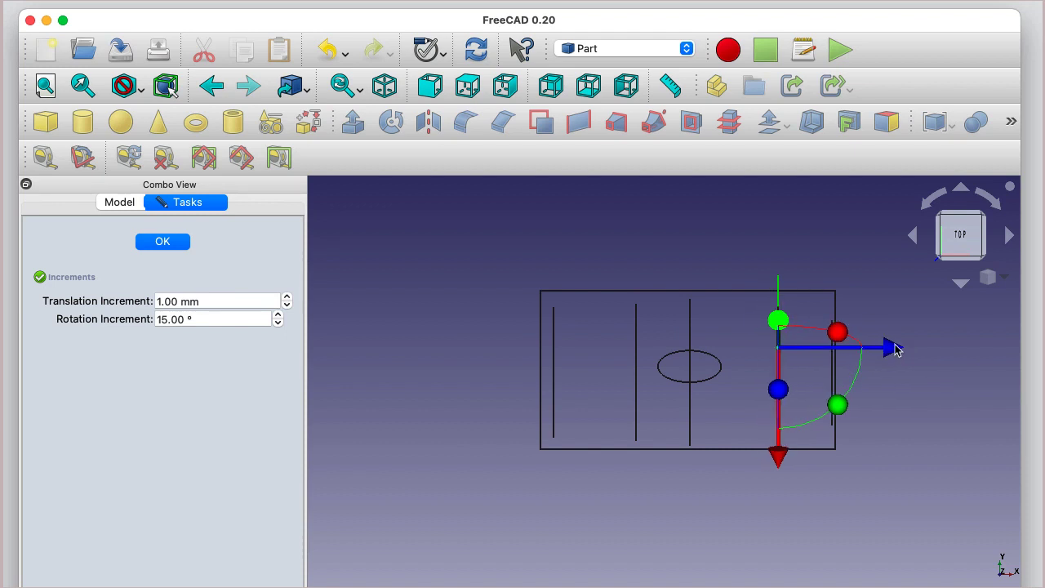
click(432, 87)
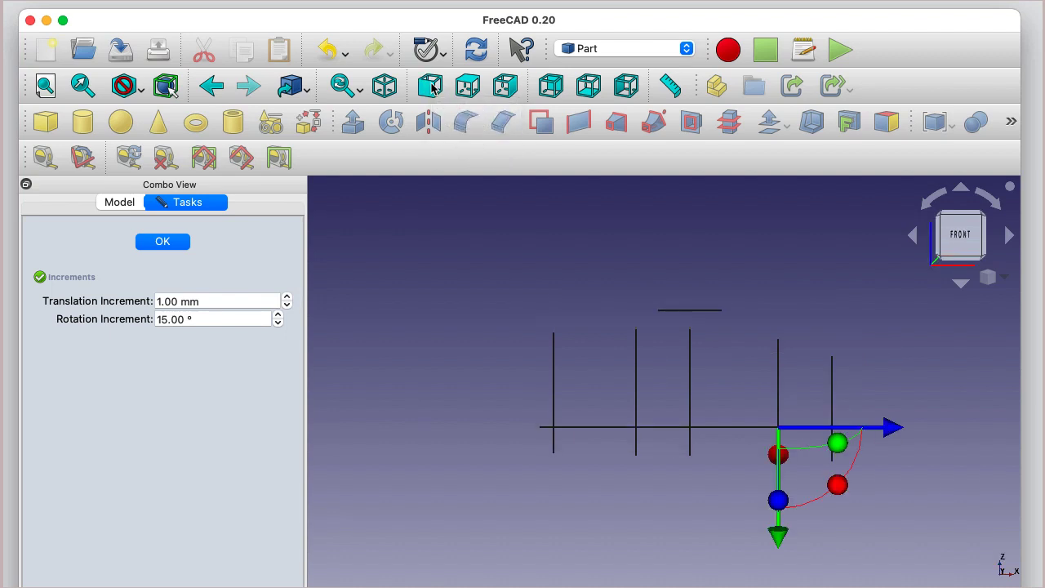
click(384, 86)
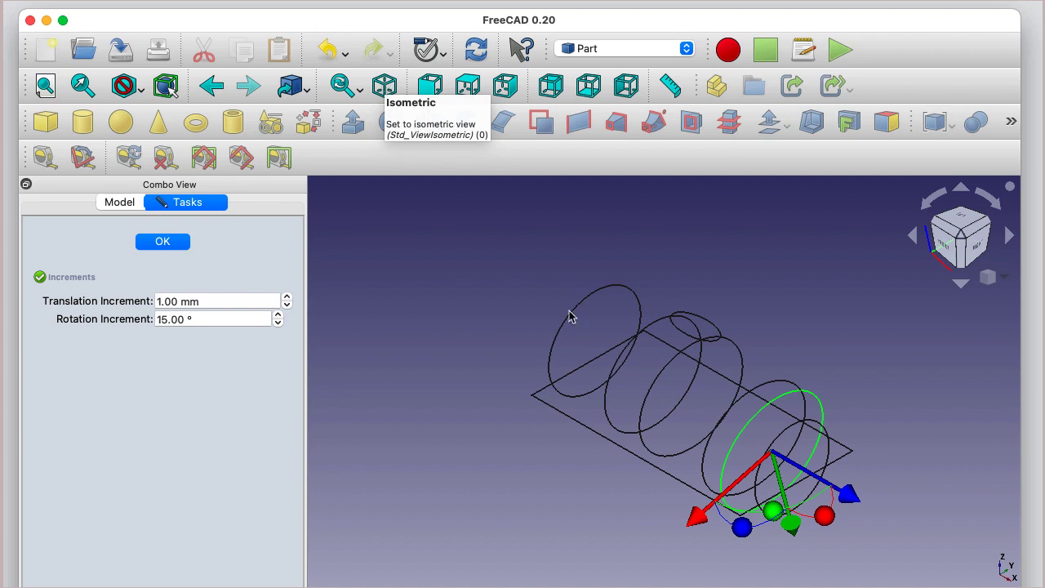
click(505, 85)
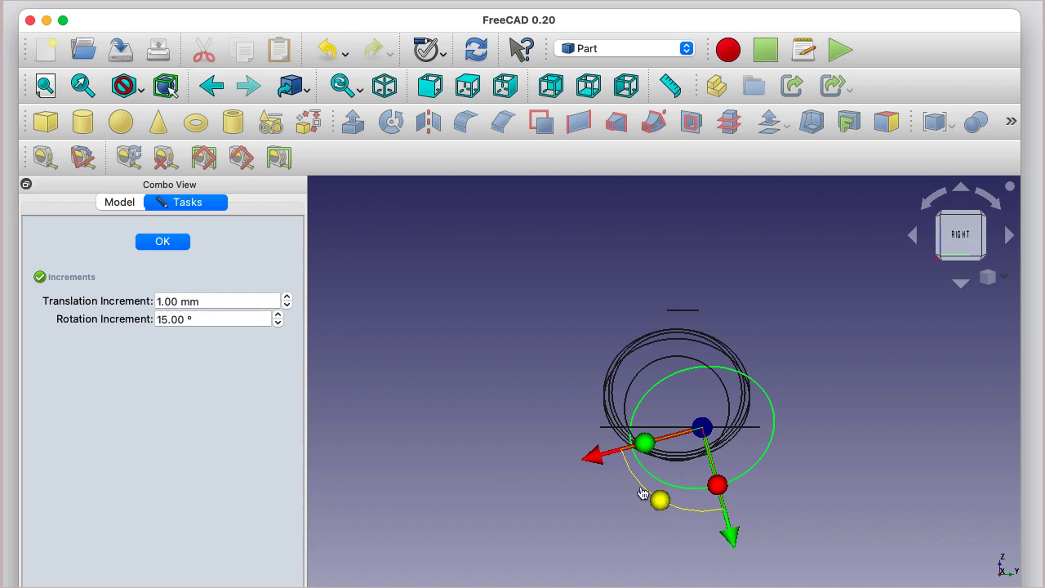
Rotate the ellipse into line with the axes, shift it up and left, and confirm the Transform.
drag(644, 494, 633, 479)
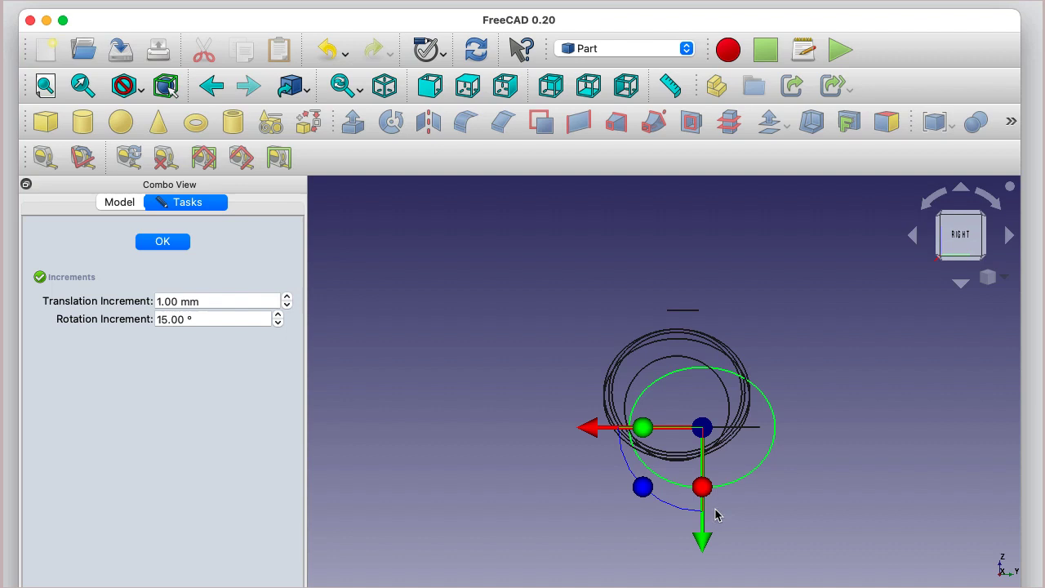
drag(701, 533, 706, 511)
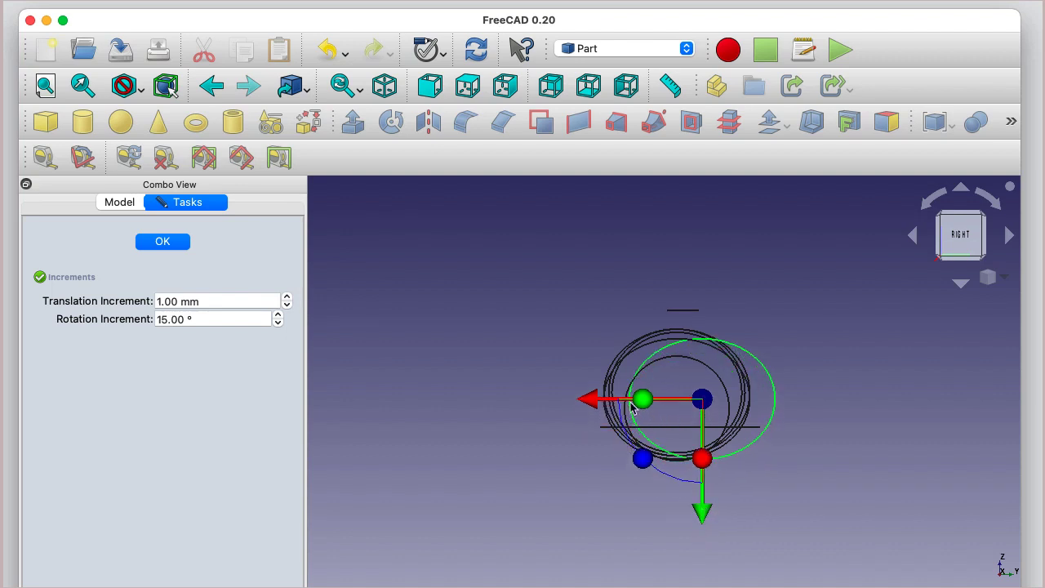
drag(593, 398, 563, 397)
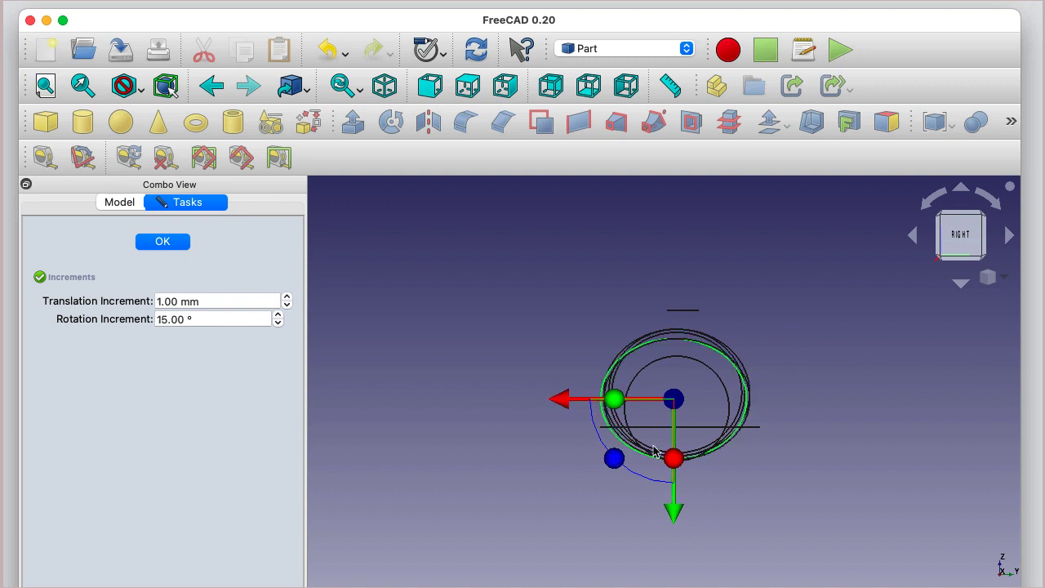
click(568, 401)
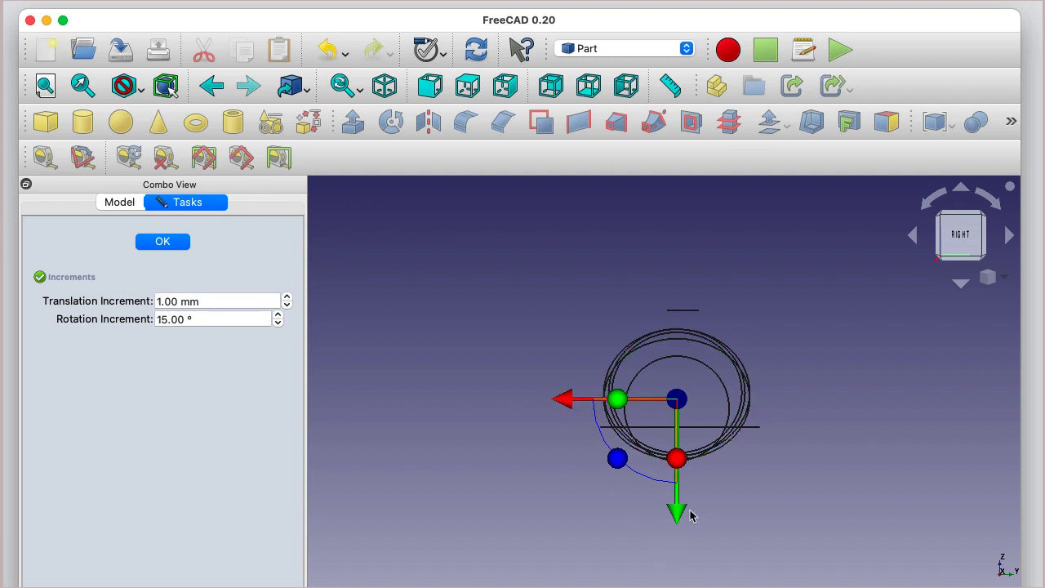
drag(677, 511, 678, 503)
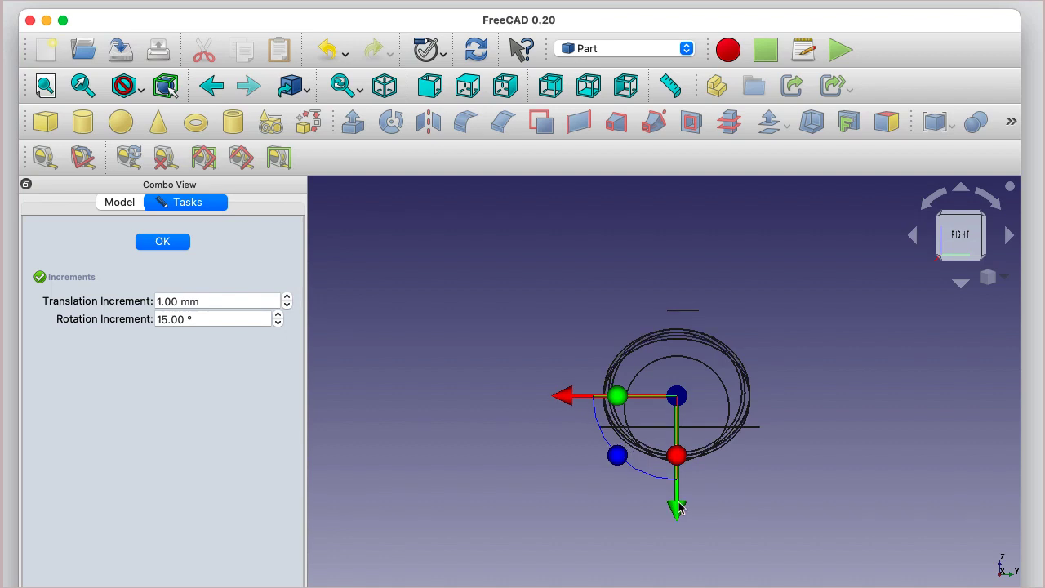
click(384, 87)
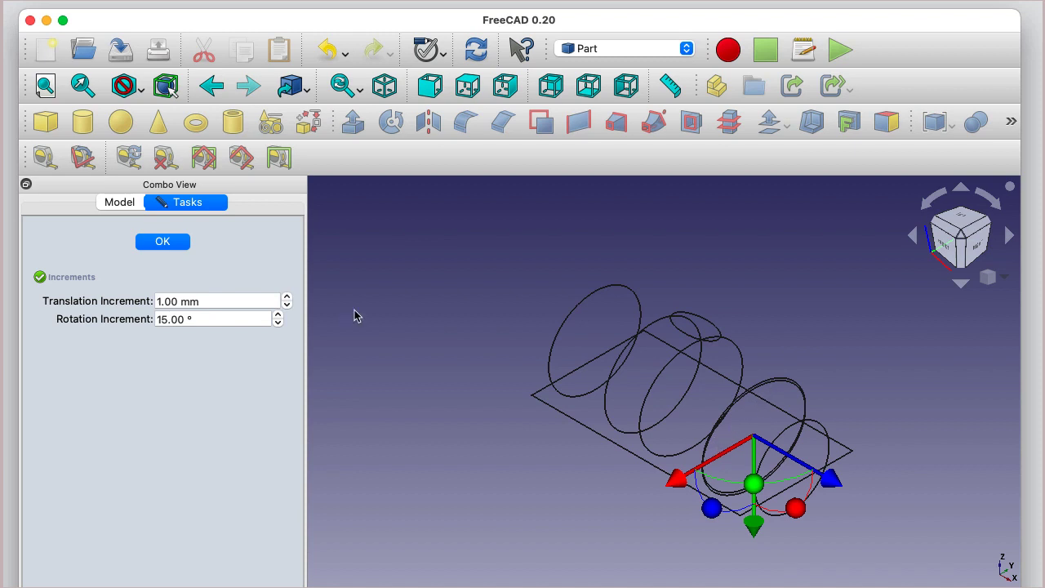
click(162, 241)
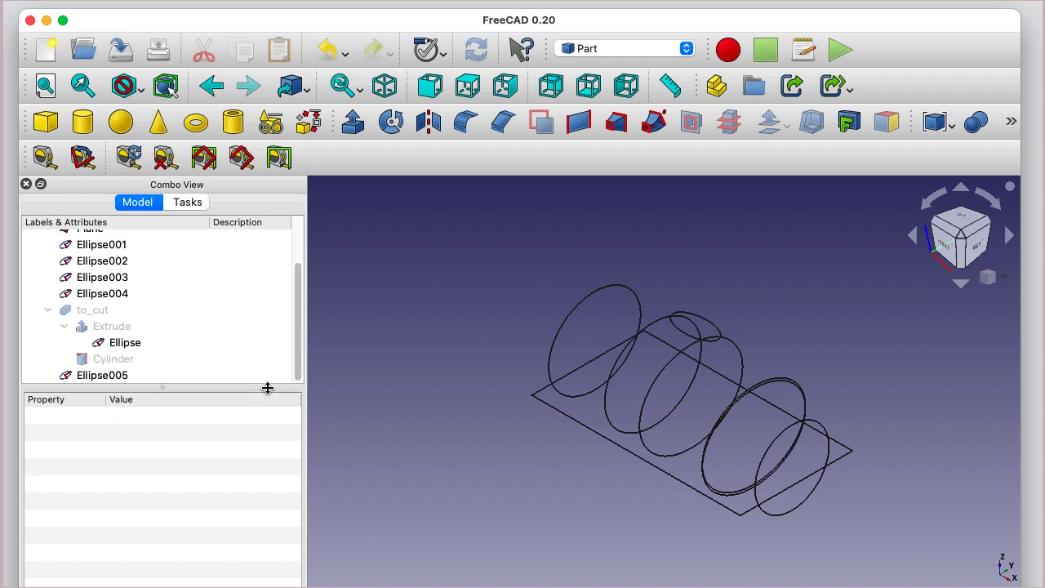
Hide Ellipse005 in the model tree.
click(102, 375)
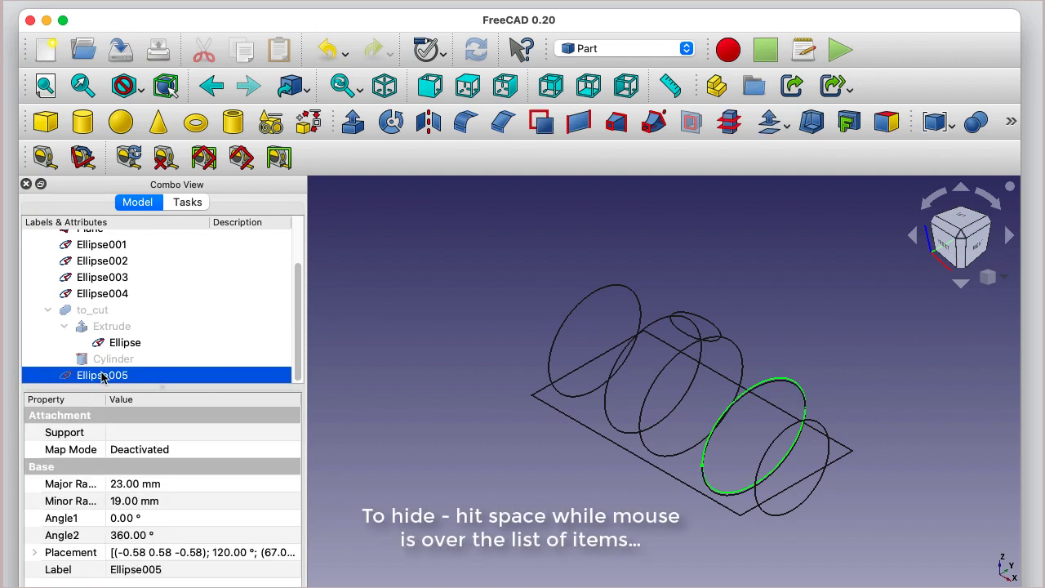
key(space)
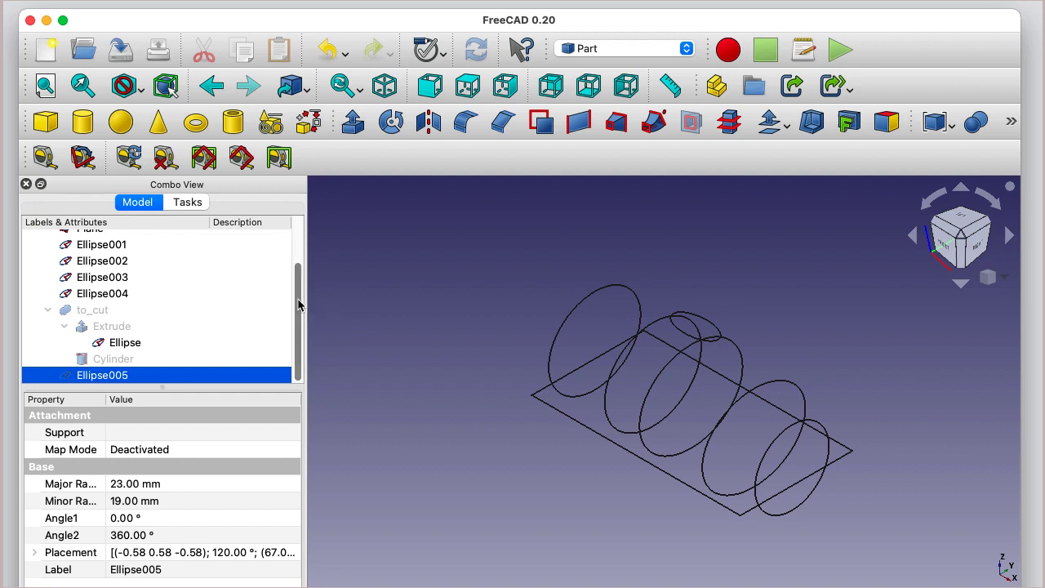
drag(298, 304, 296, 242)
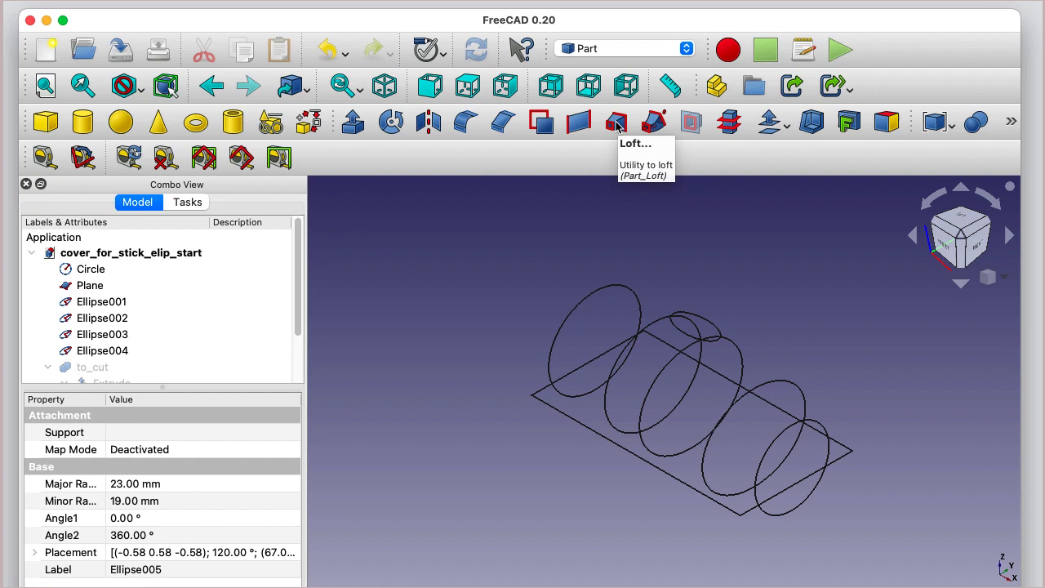
Review the Circle and Ellipse001–Ellipse004 sections, then start a Part Loft.
click(87, 268)
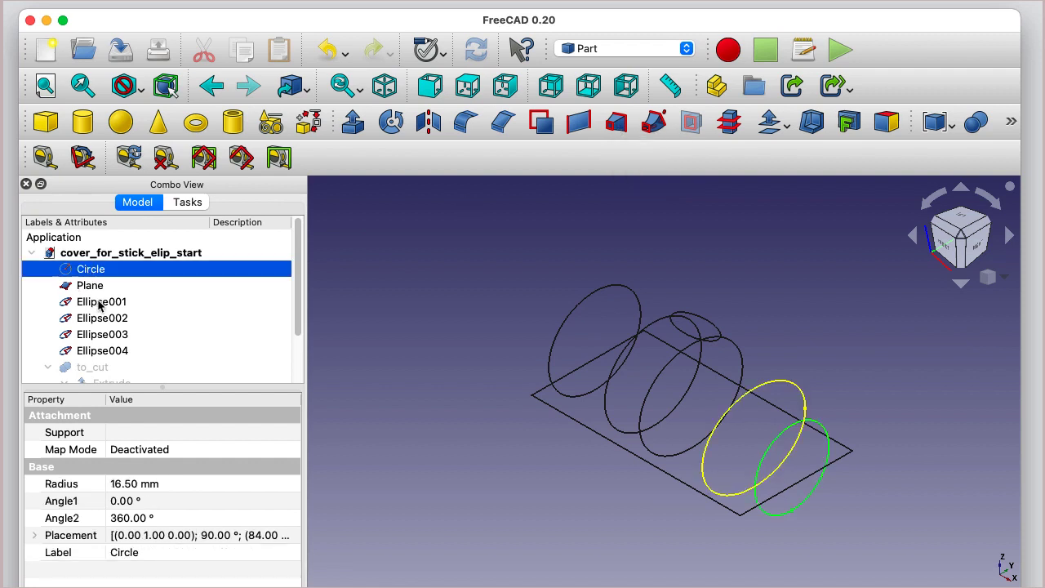
click(100, 301)
click(100, 319)
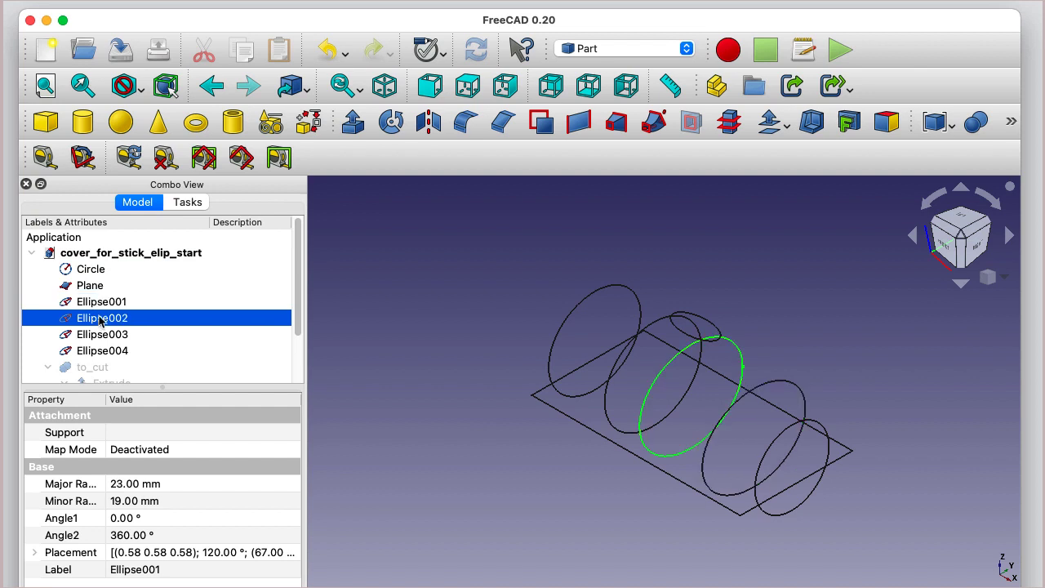
click(102, 336)
click(110, 357)
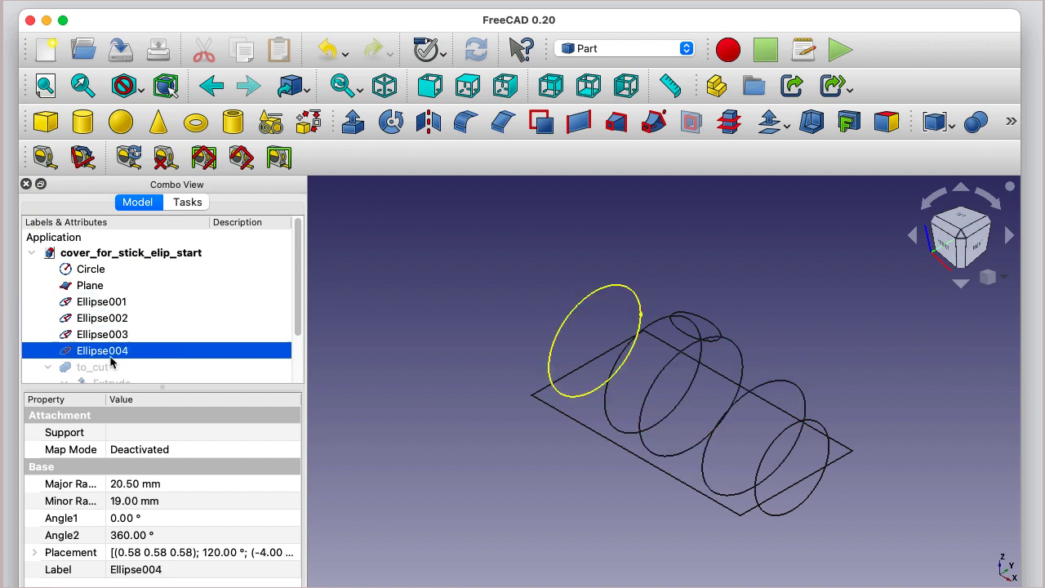
click(615, 123)
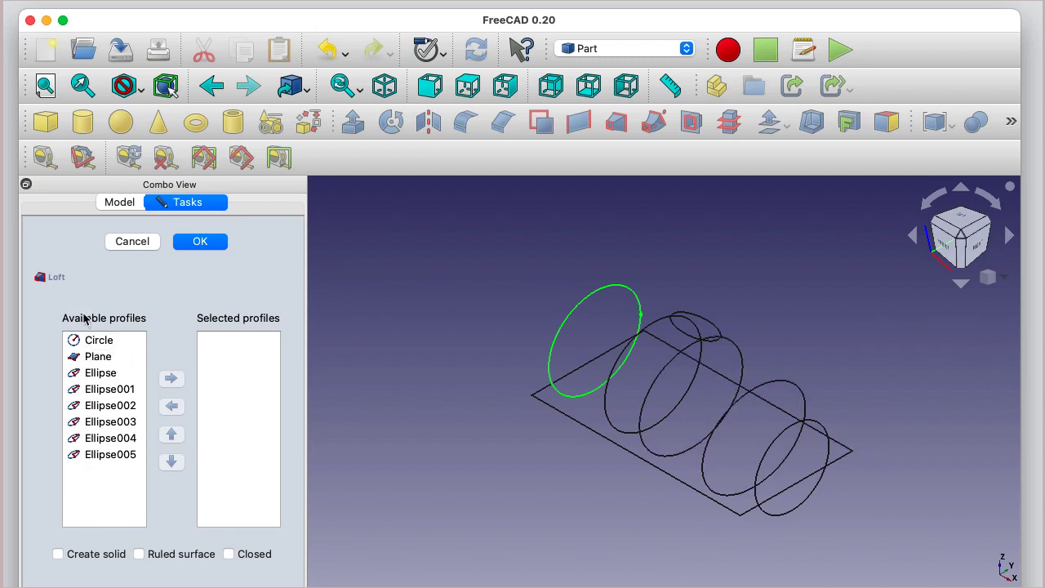
Loft Circle, Ellipse001, Ellipse002, Ellipse003 and Ellipse004 in order as a solid.
click(100, 339)
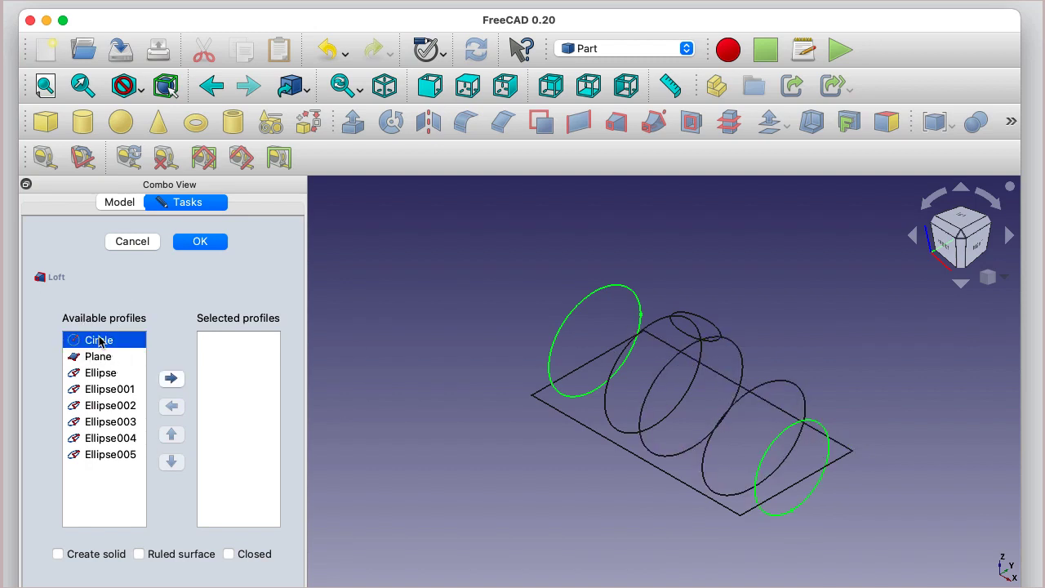
click(175, 381)
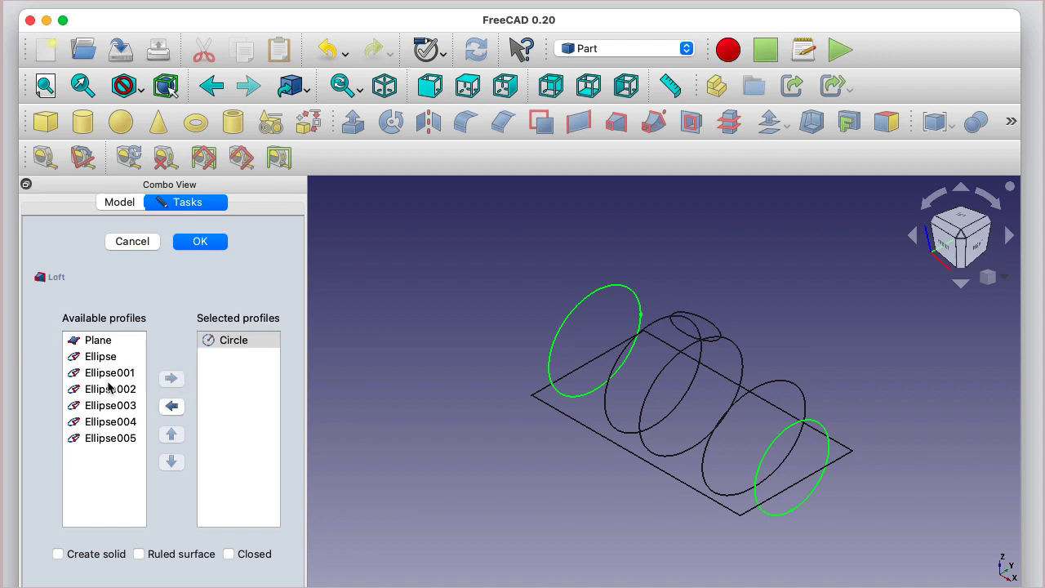
click(109, 374)
click(172, 380)
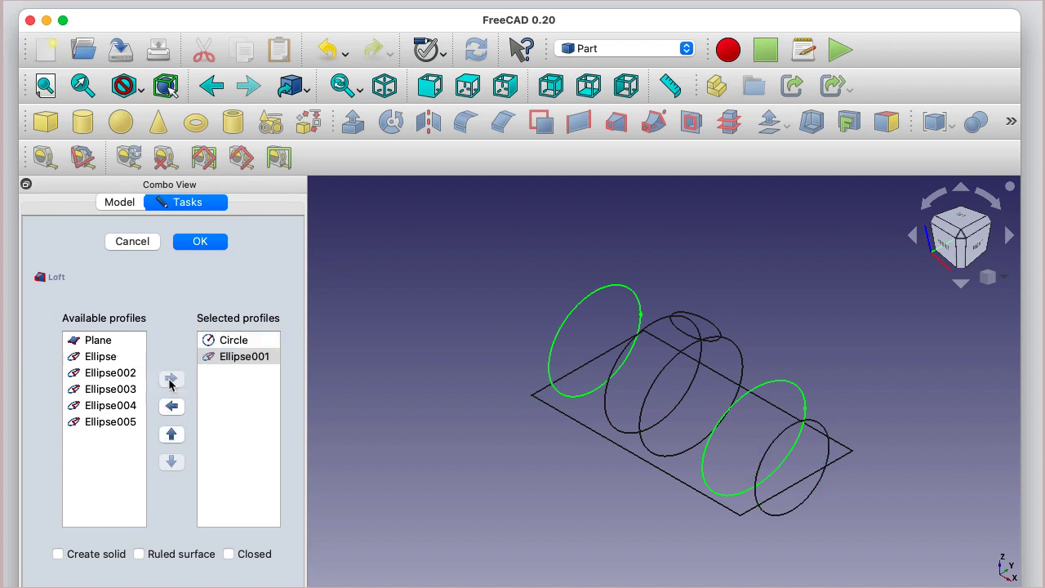
click(121, 373)
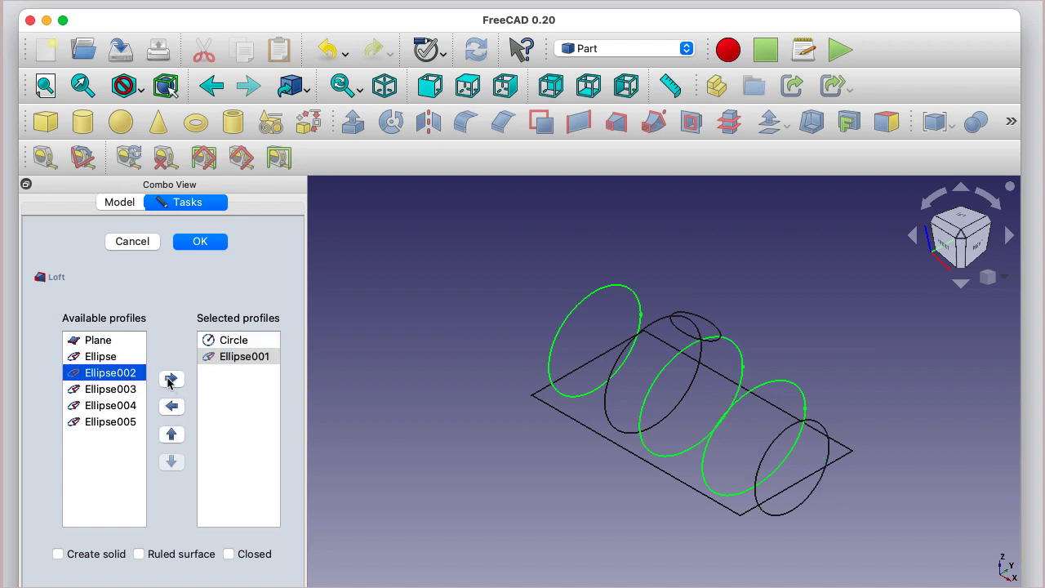
click(170, 379)
click(121, 375)
click(170, 379)
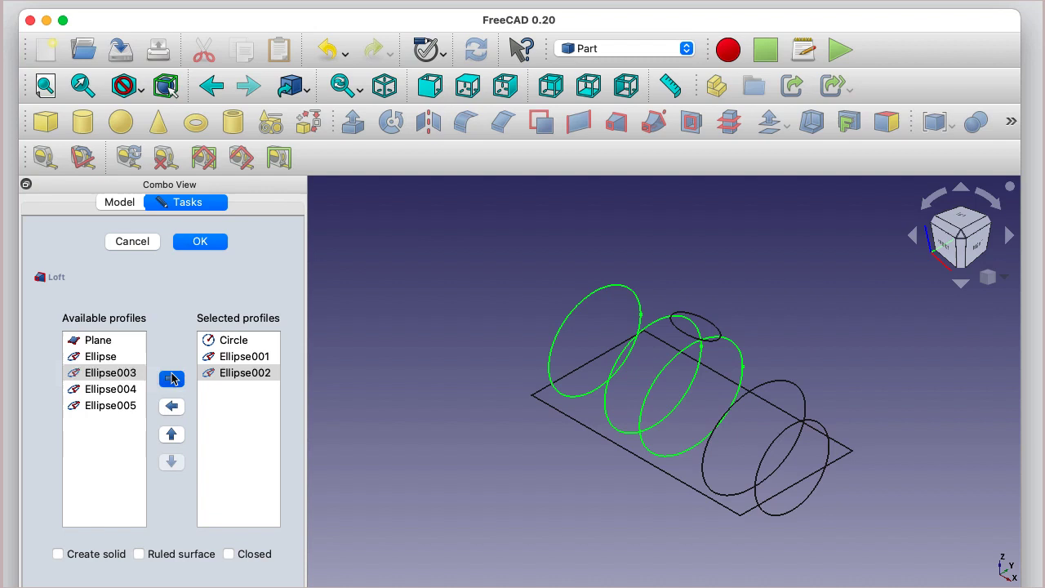
click(105, 376)
click(171, 379)
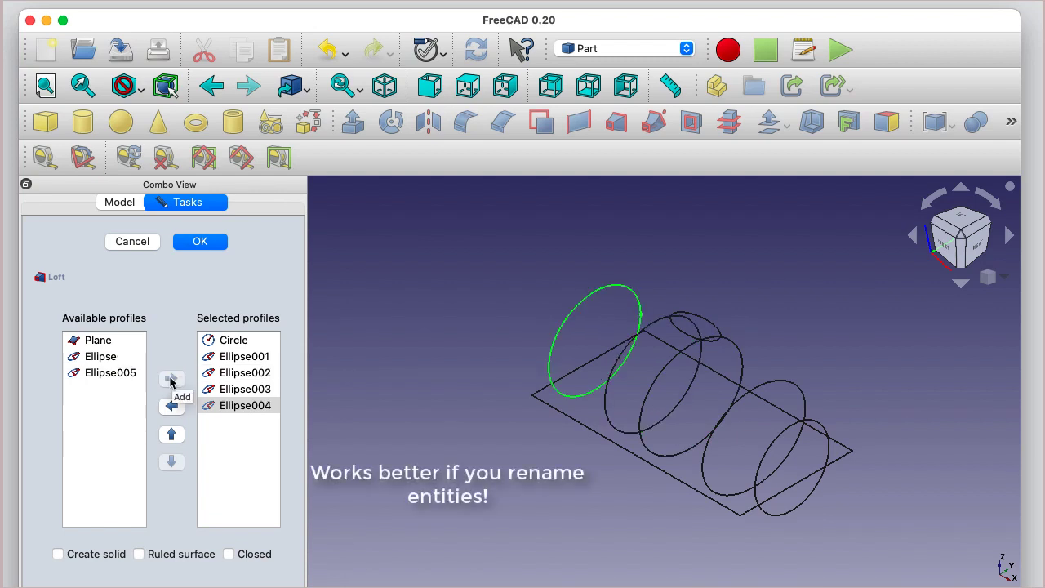
click(57, 555)
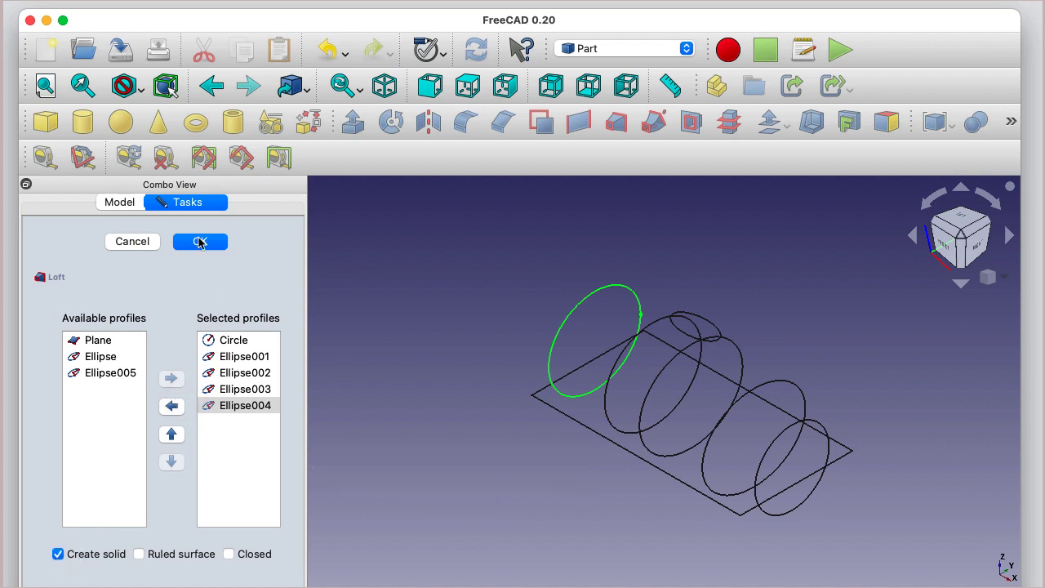
click(200, 241)
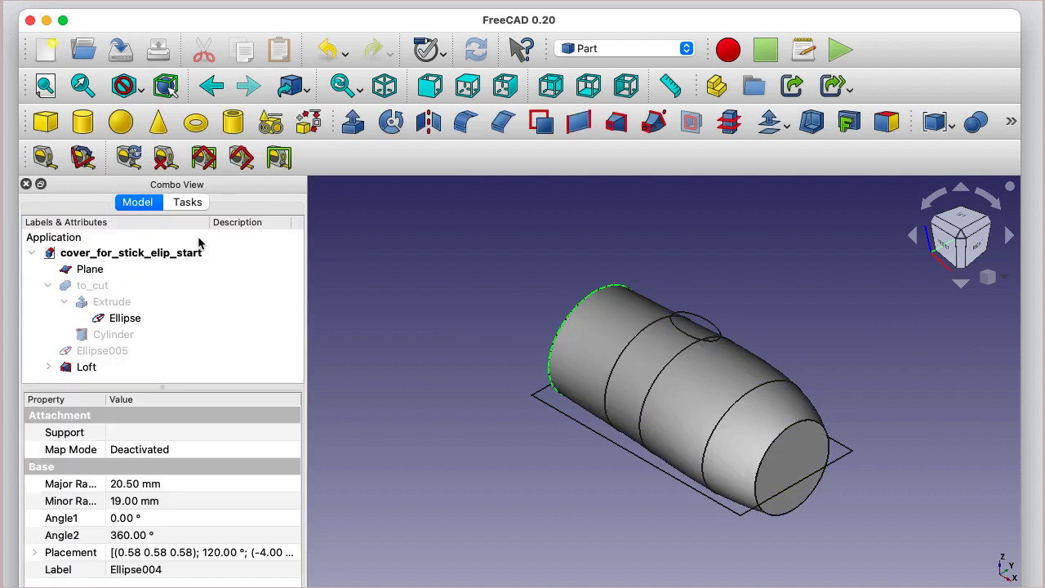
Shell the Loft to 1.00 mm in Pipe mode, leaving the cylinder's end face open.
click(84, 369)
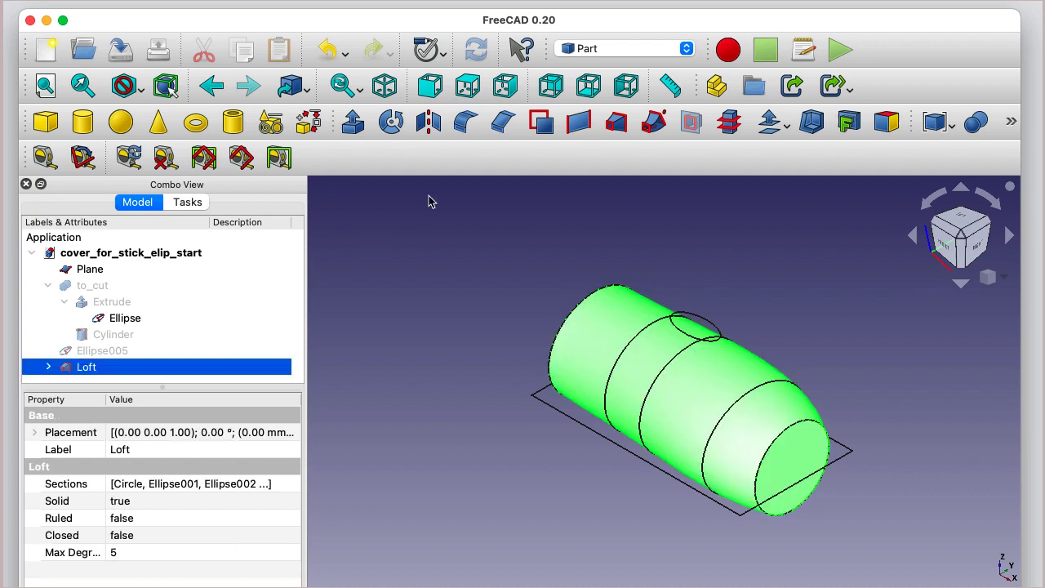
click(813, 123)
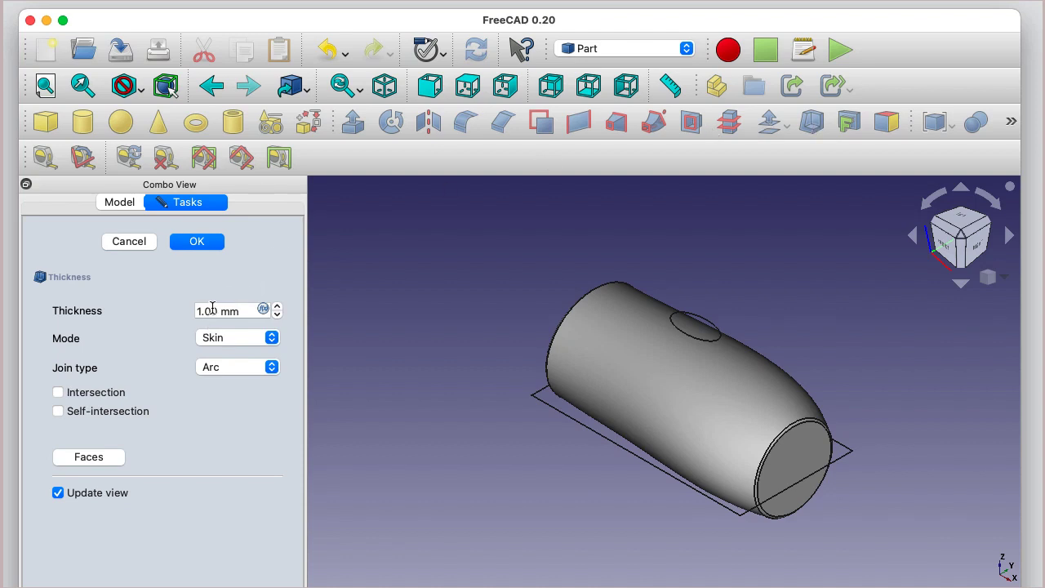
click(272, 338)
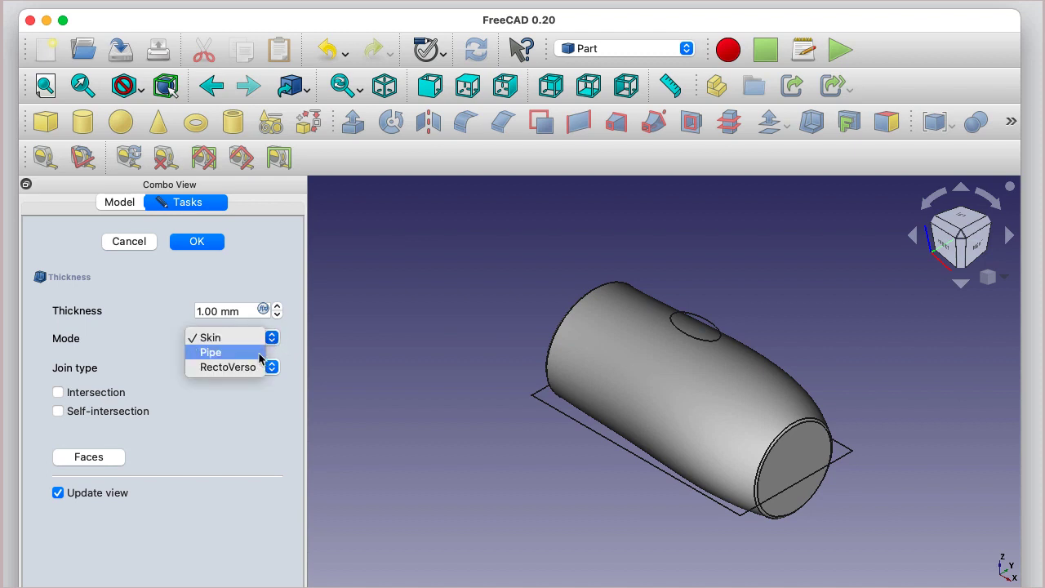
click(261, 356)
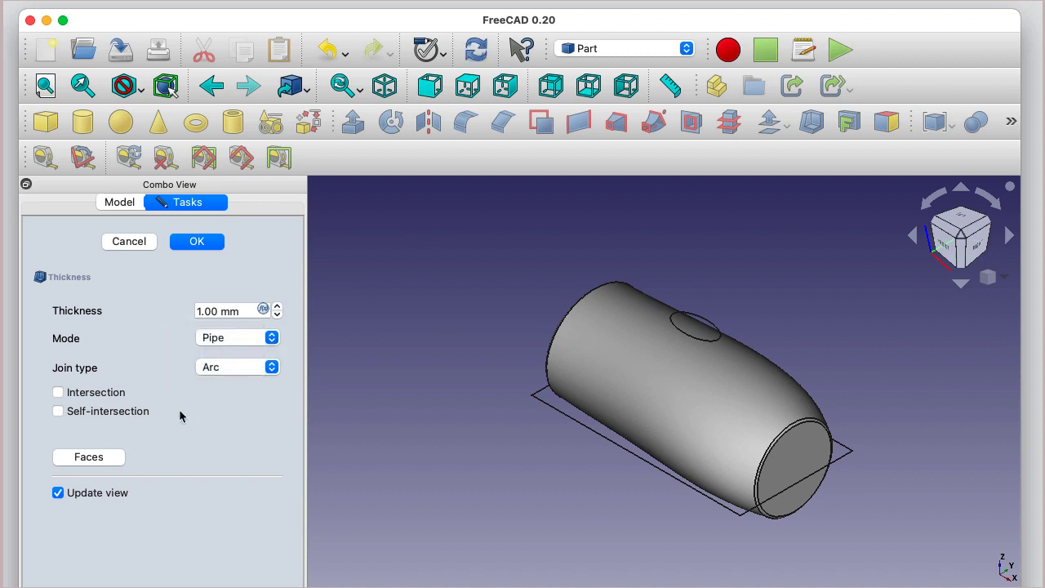
click(89, 458)
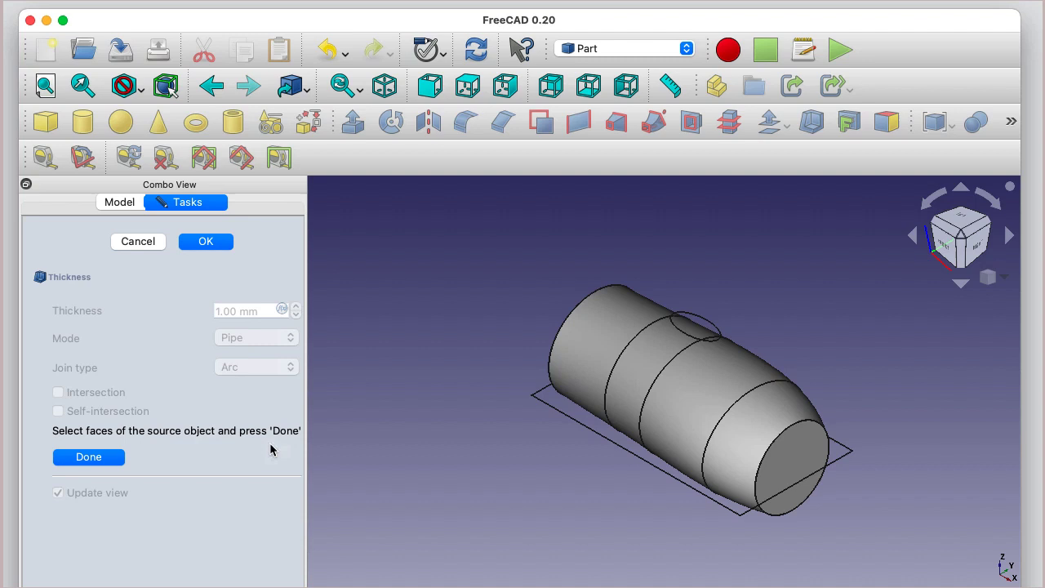
click(795, 458)
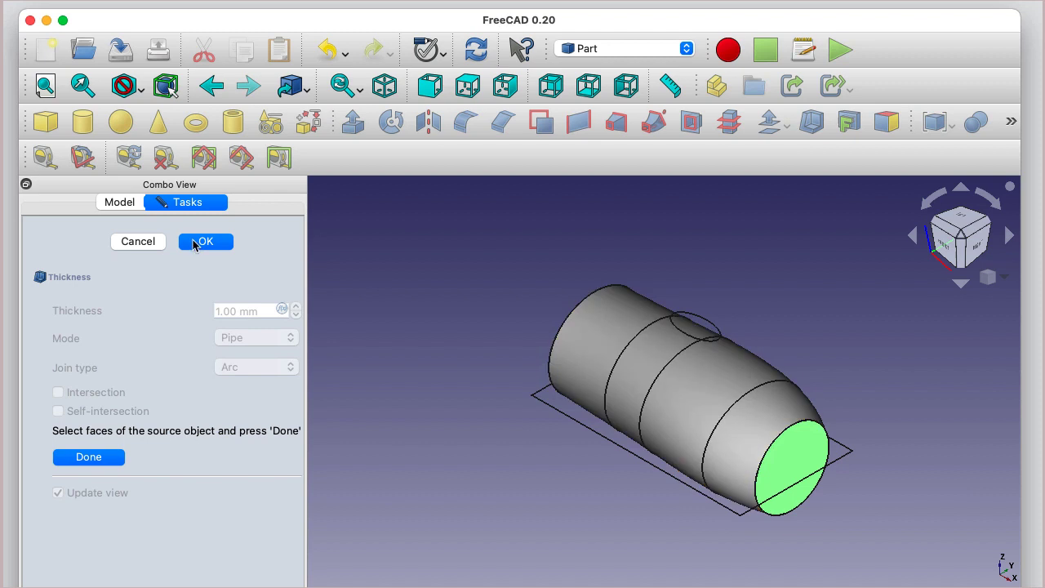
click(109, 459)
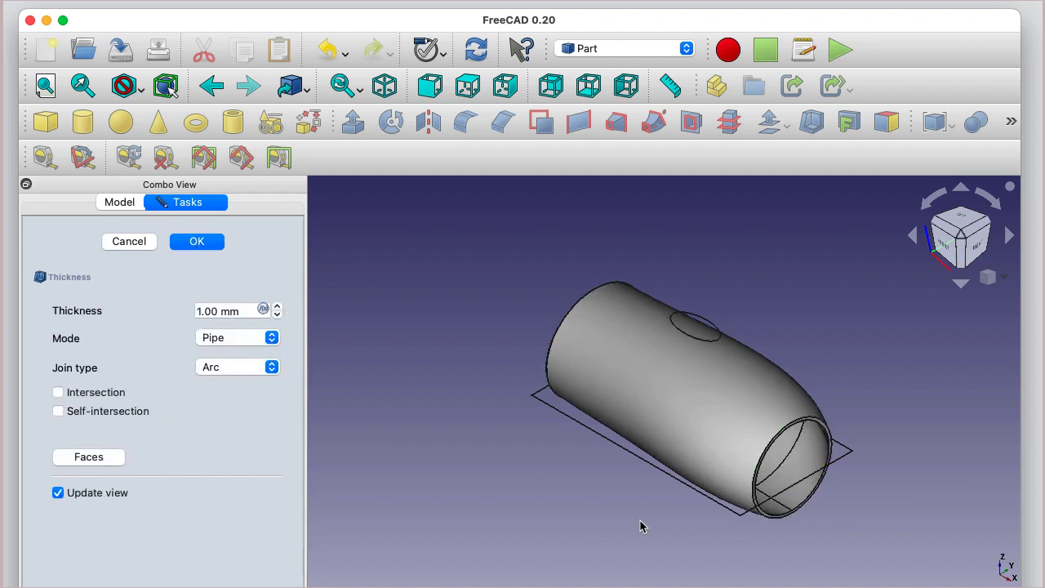
middle_drag(634, 519, 668, 493)
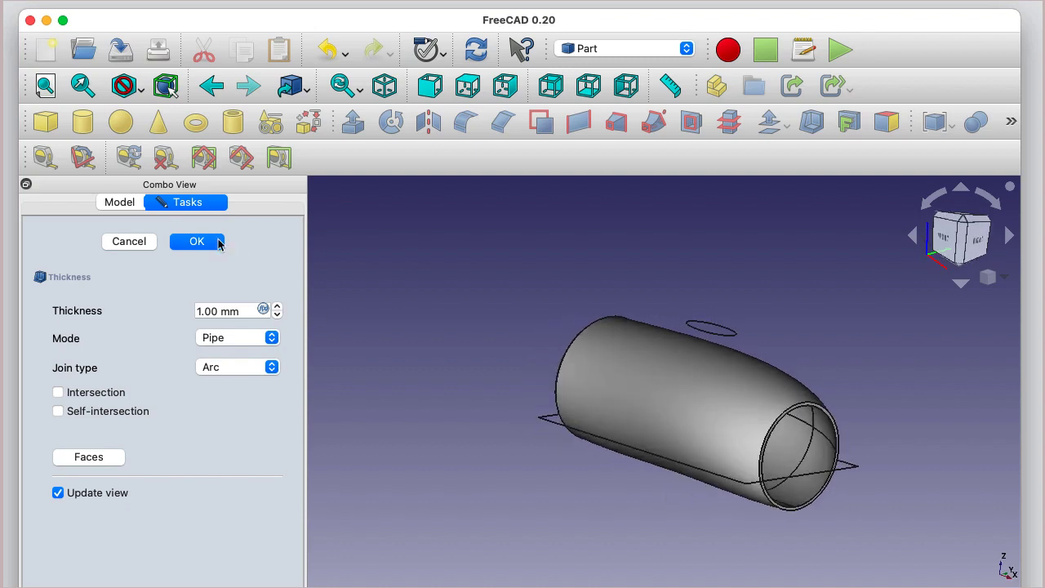
Confirm the 1 mm shell and make the Extrude solid visible.
click(187, 243)
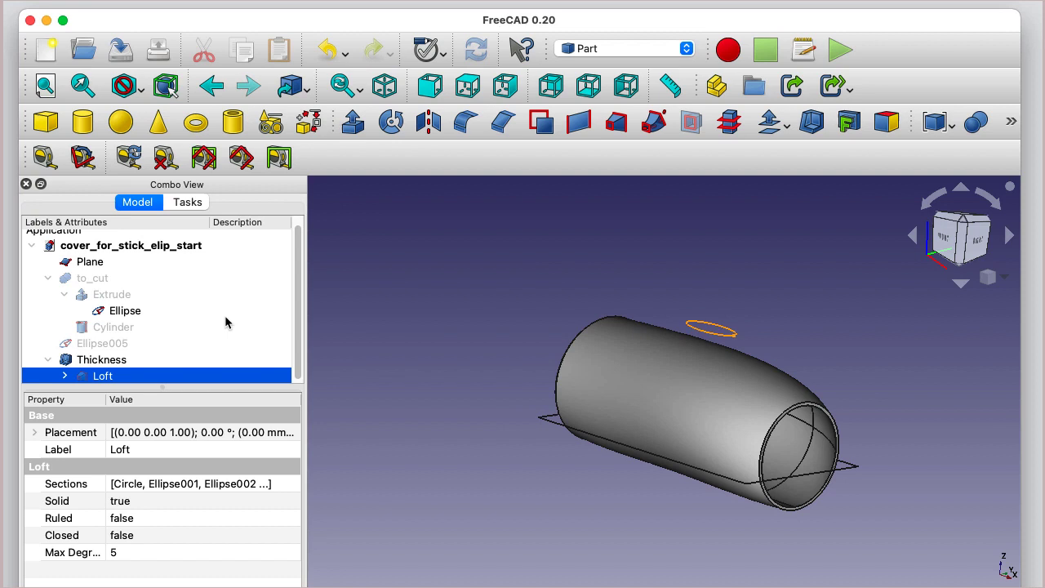
click(115, 296)
key(space)
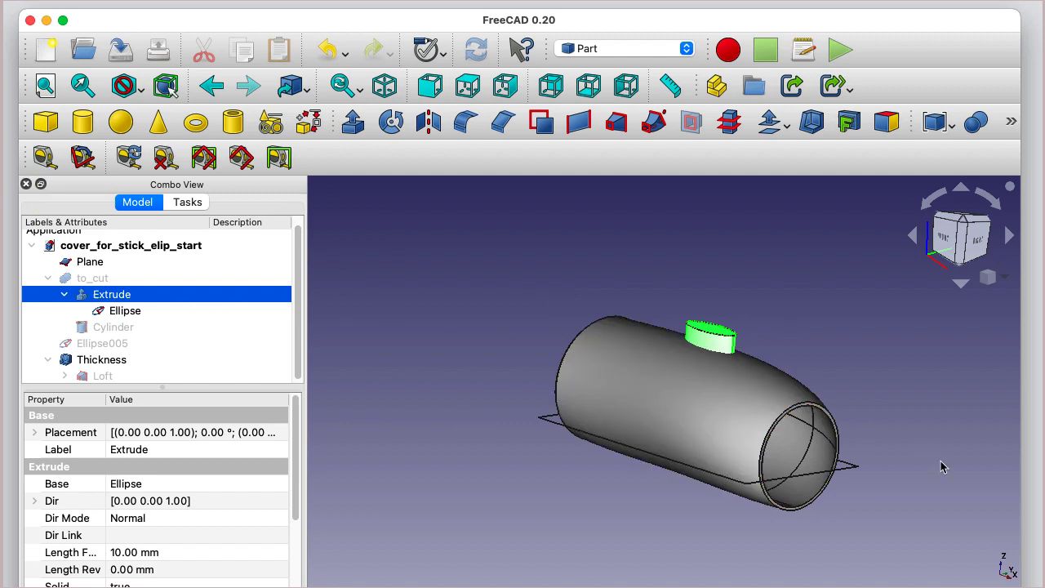
drag(951, 470, 912, 495)
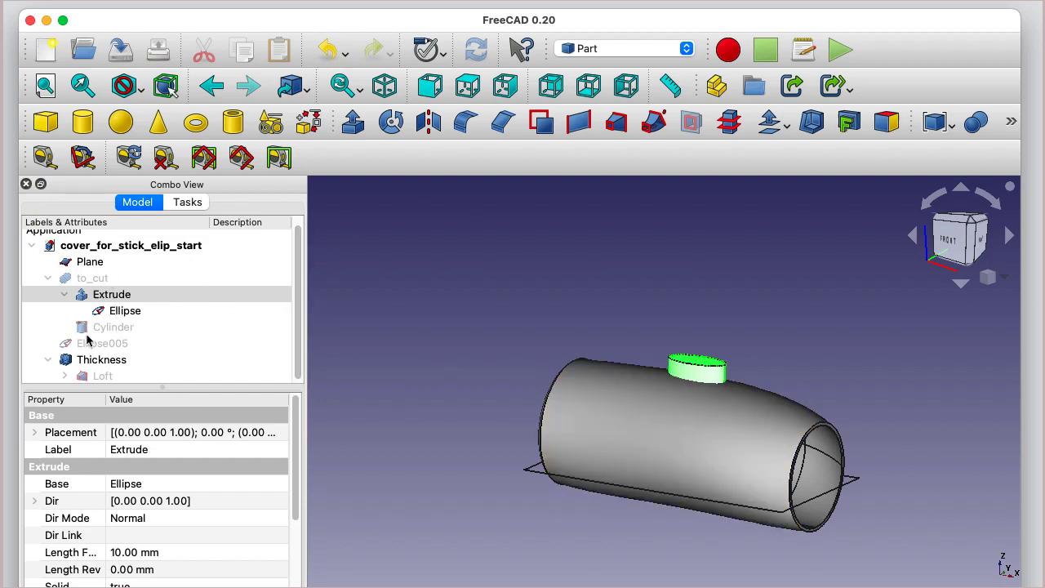
Inspect the Cylinder and the to_cut fusion from the other end.
click(89, 328)
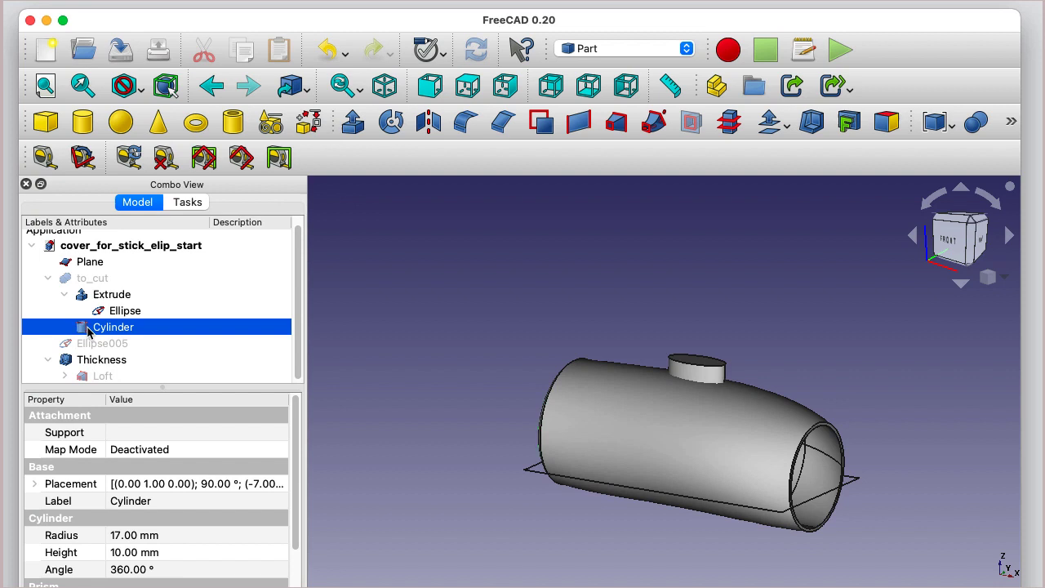
drag(447, 488, 578, 475)
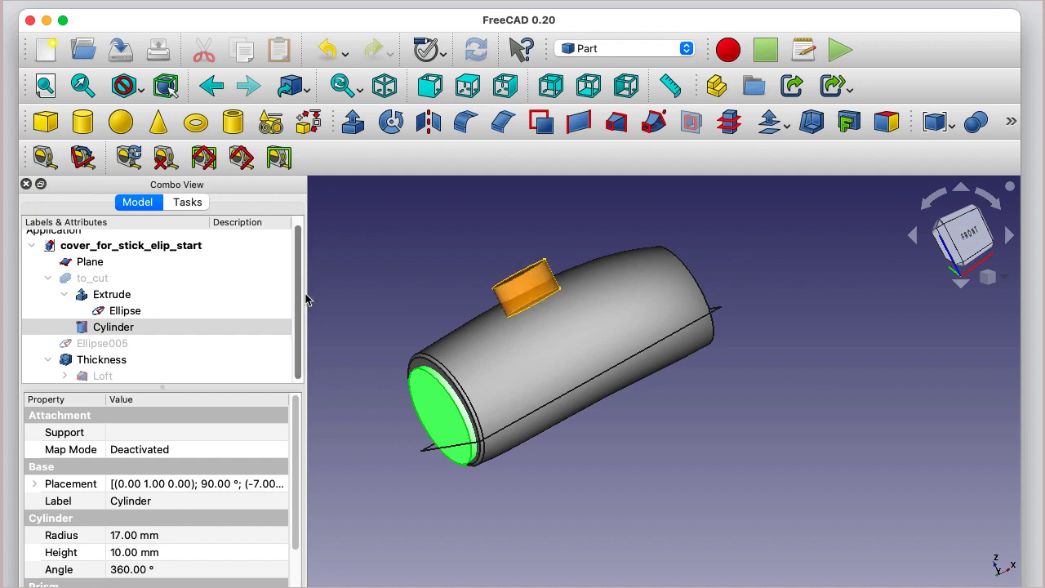
click(93, 279)
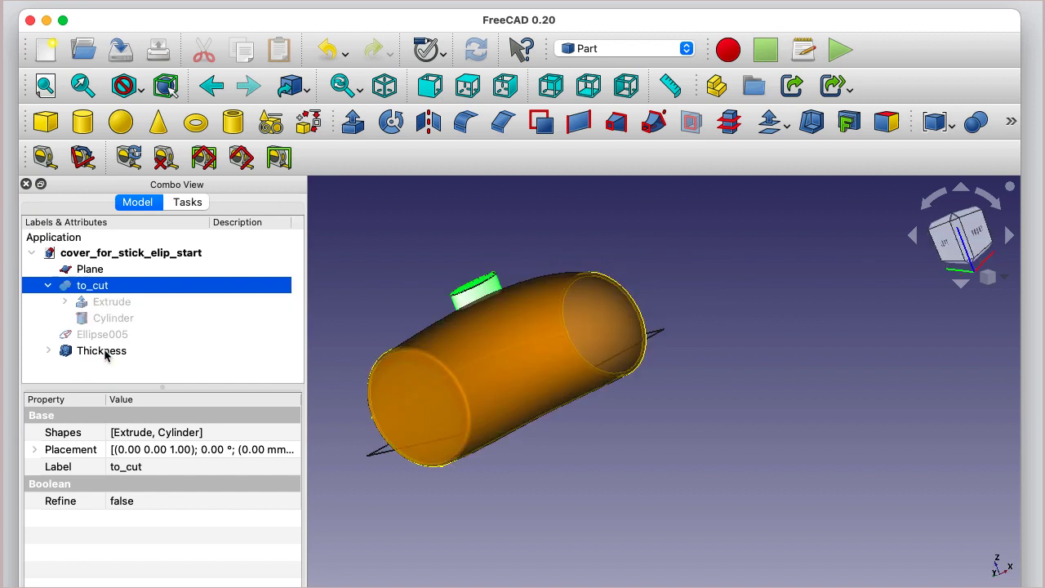
Cut the to_cut solid from the Thickness shell with a Boolean Cut.
click(101, 350)
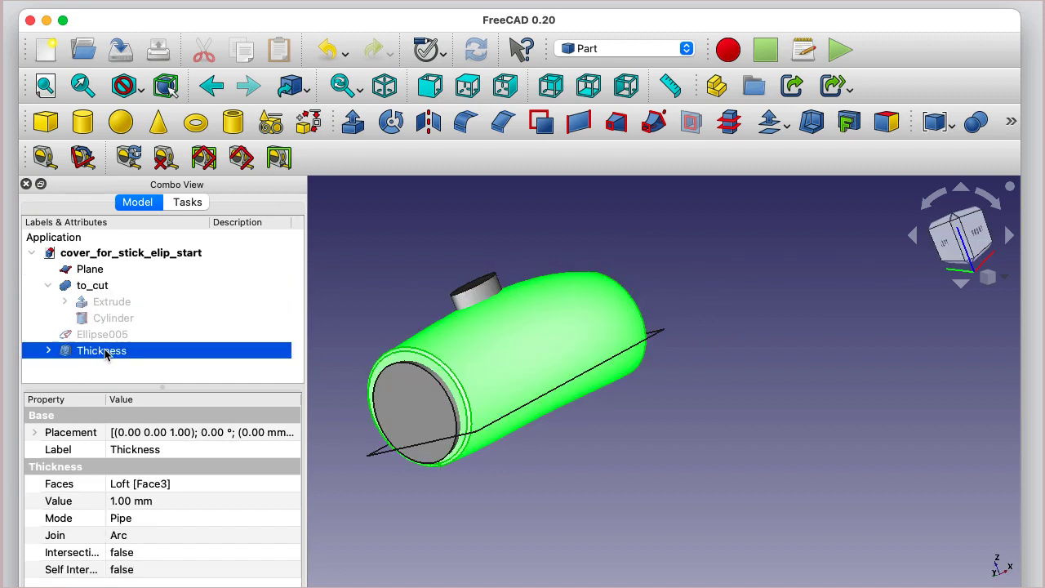
super+click(92, 285)
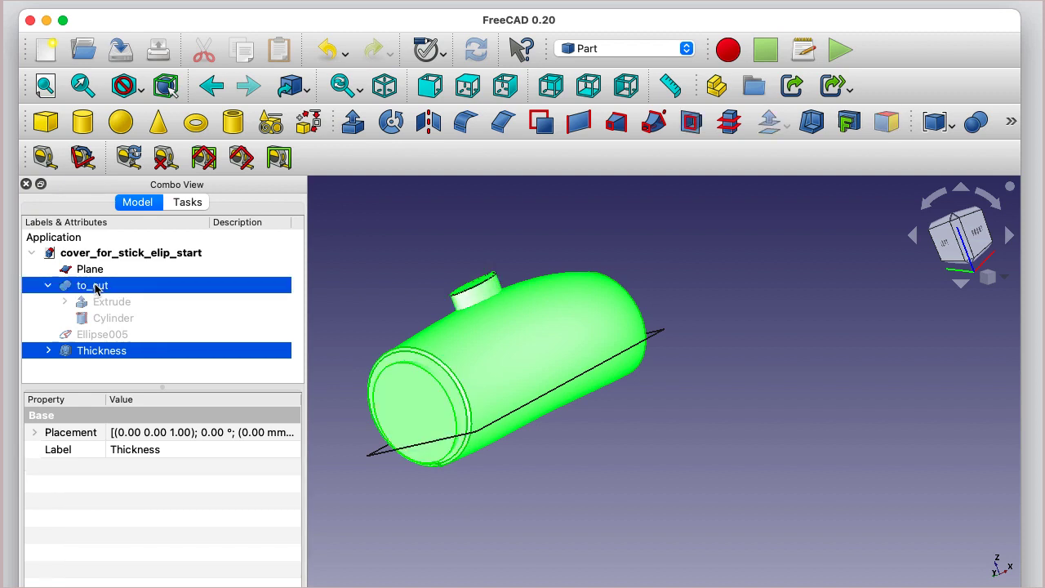
click(1011, 122)
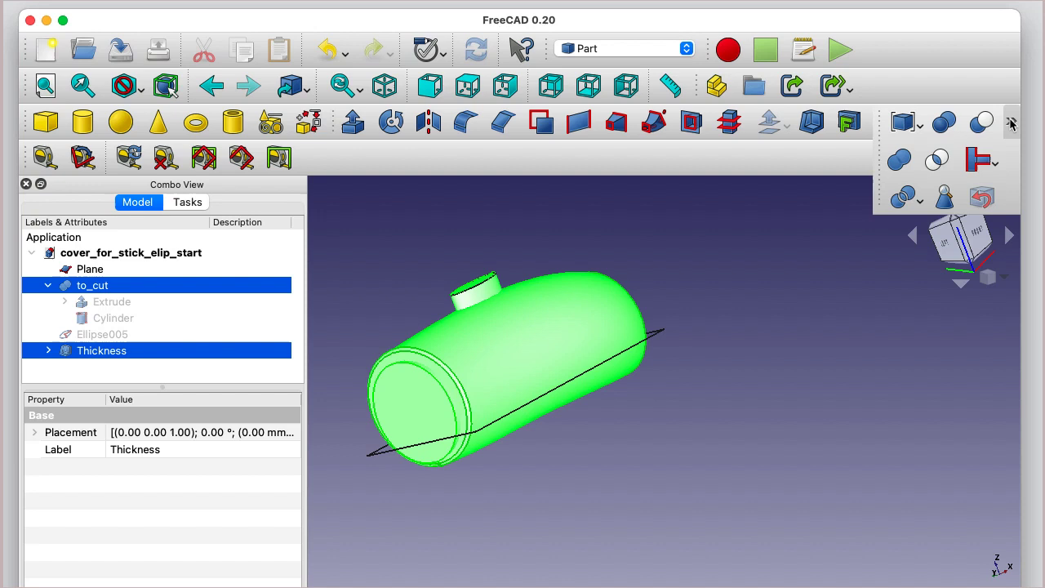
click(974, 131)
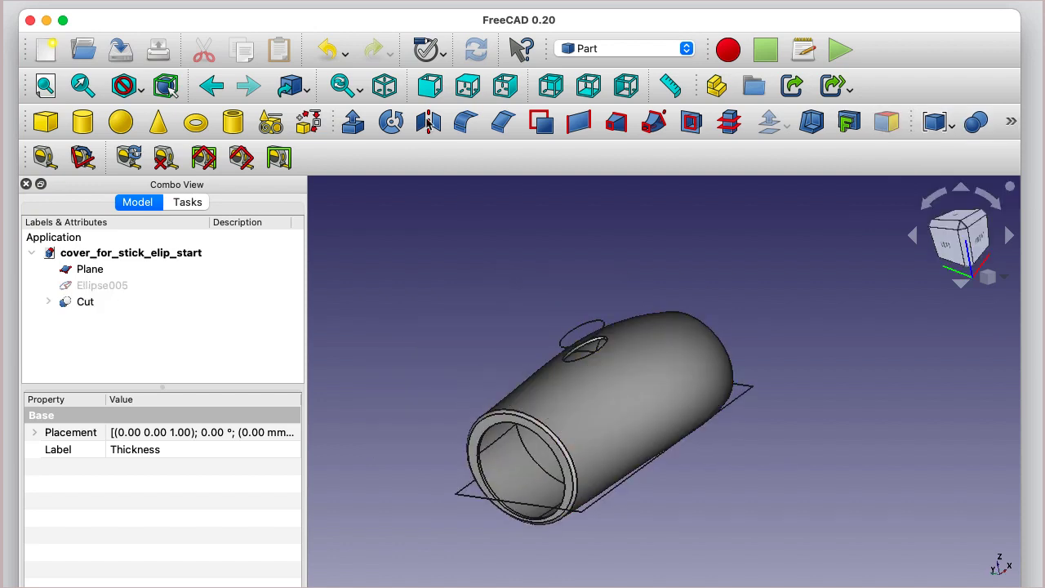
Check the opened cover from the front, top, right and left views.
click(425, 90)
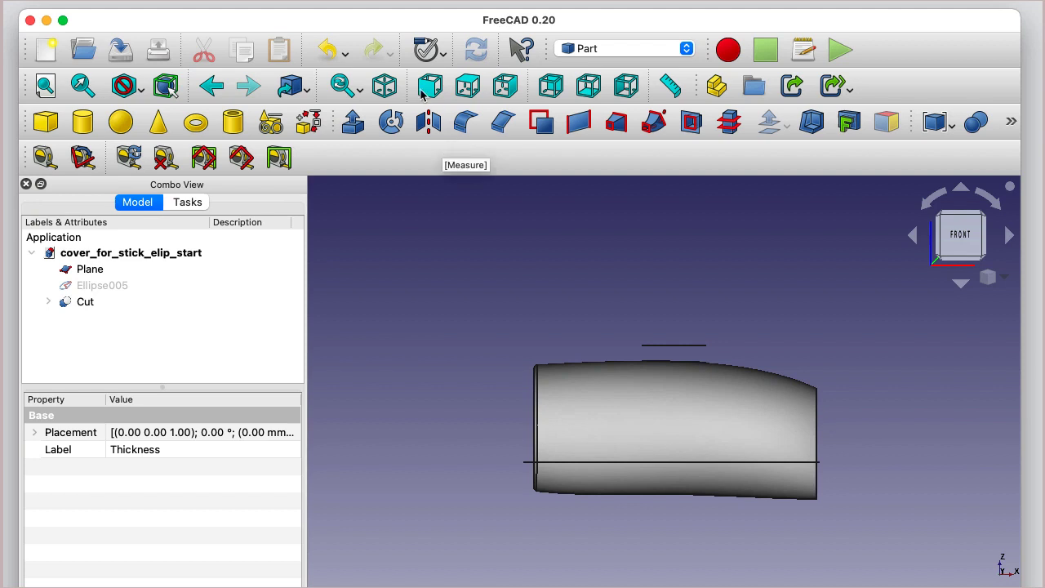
click(471, 87)
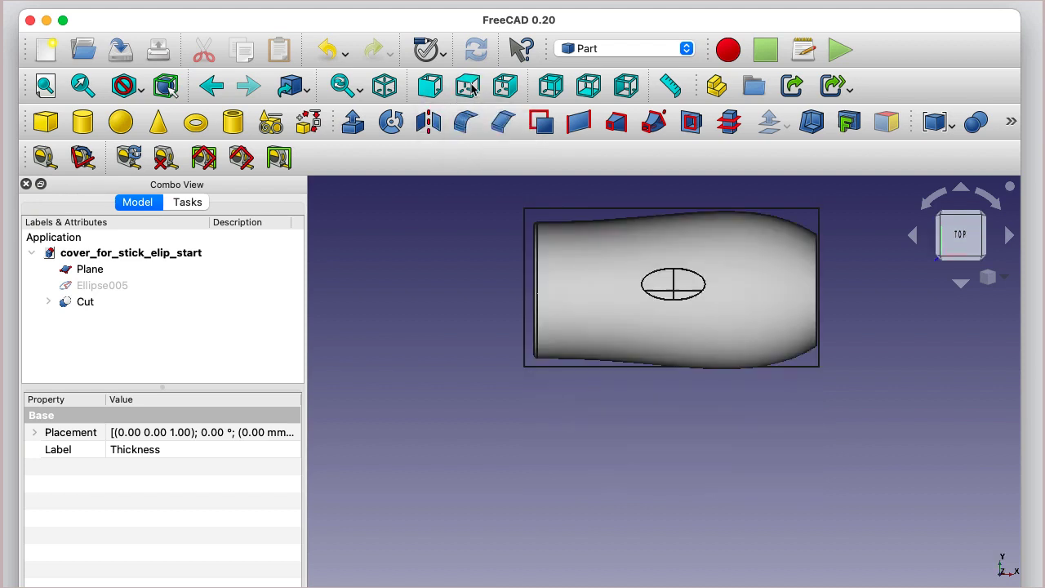
click(507, 87)
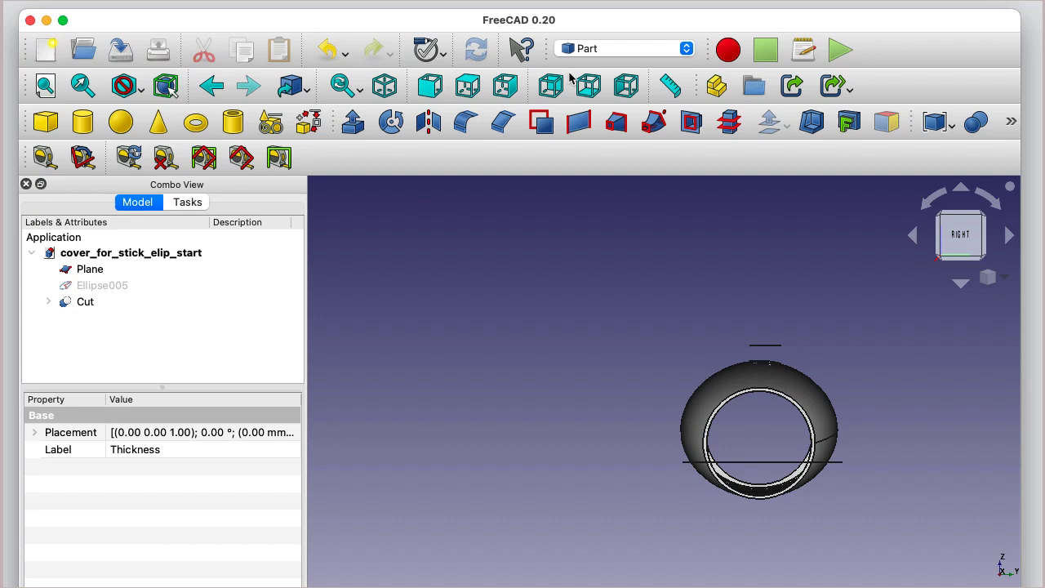
click(626, 86)
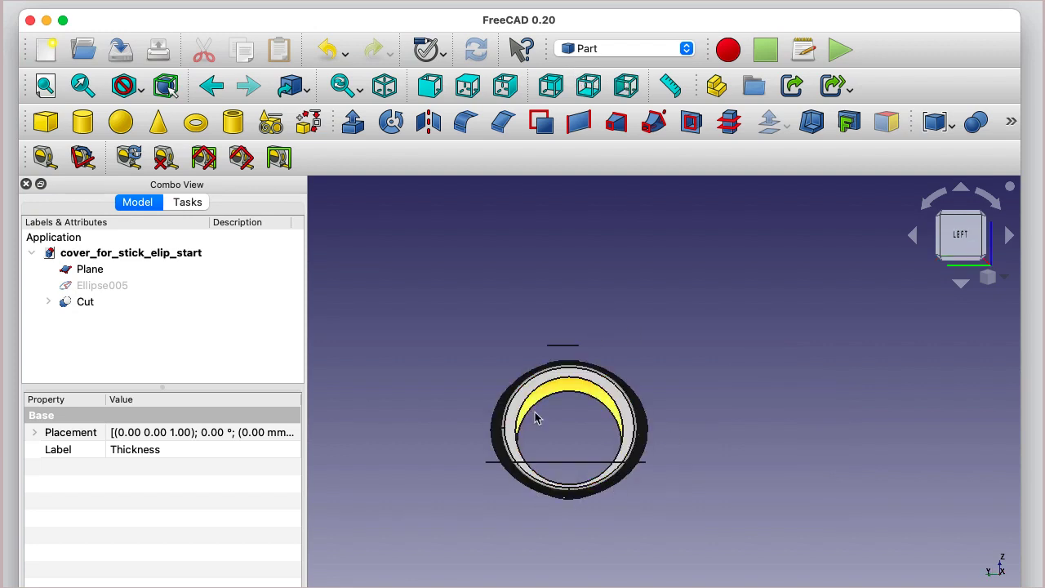
mouse_move(738, 330)
middle_down()
mouse_move(721, 347)
mouse_move(702, 343)
mouse_move(732, 337)
middle_up()
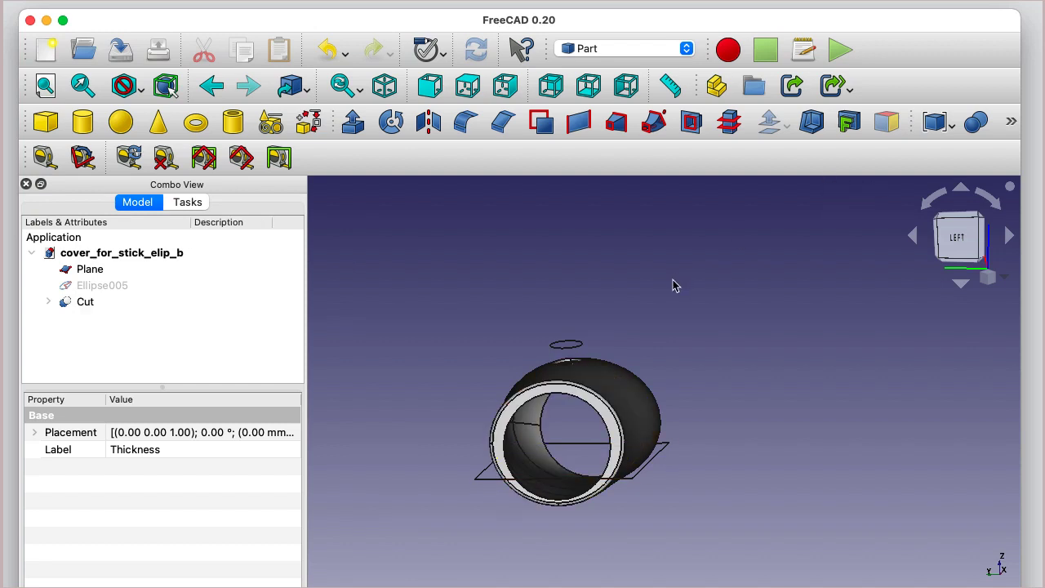
Slice the Cut body apart along the Plane into an Exploded Slice compound.
click(85, 303)
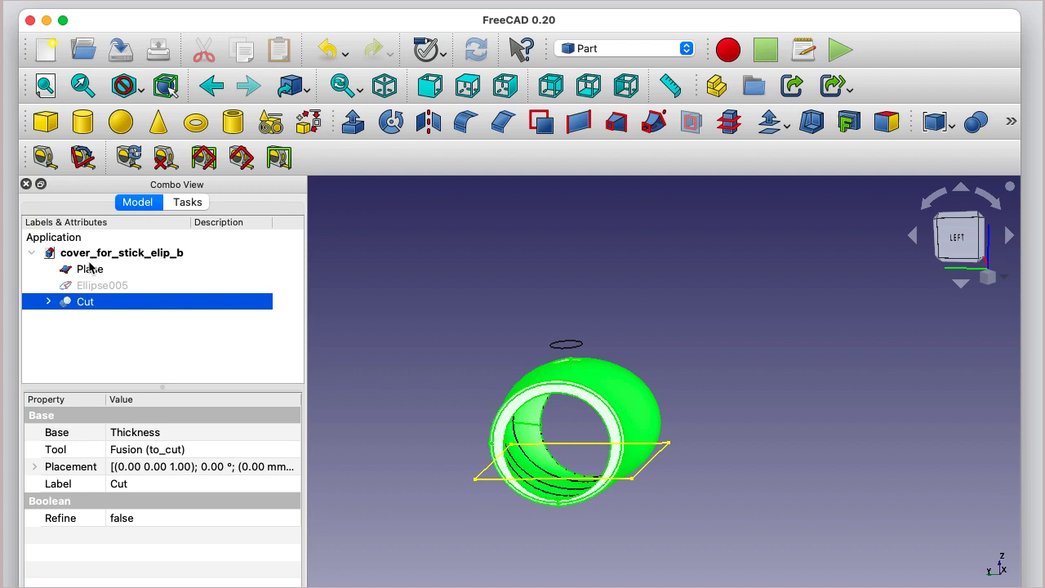
ctrl+click(90, 270)
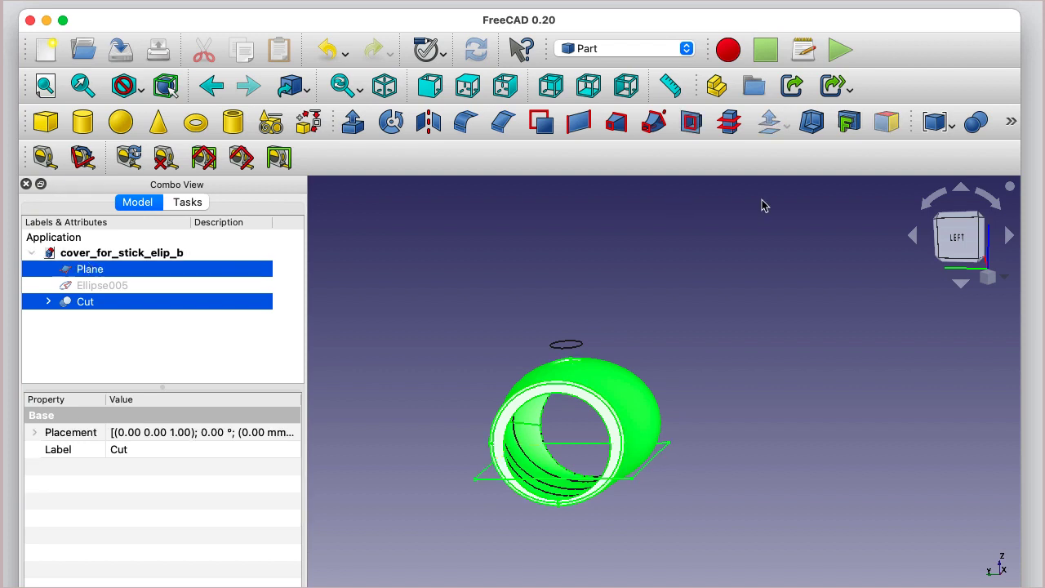
click(1010, 121)
click(919, 202)
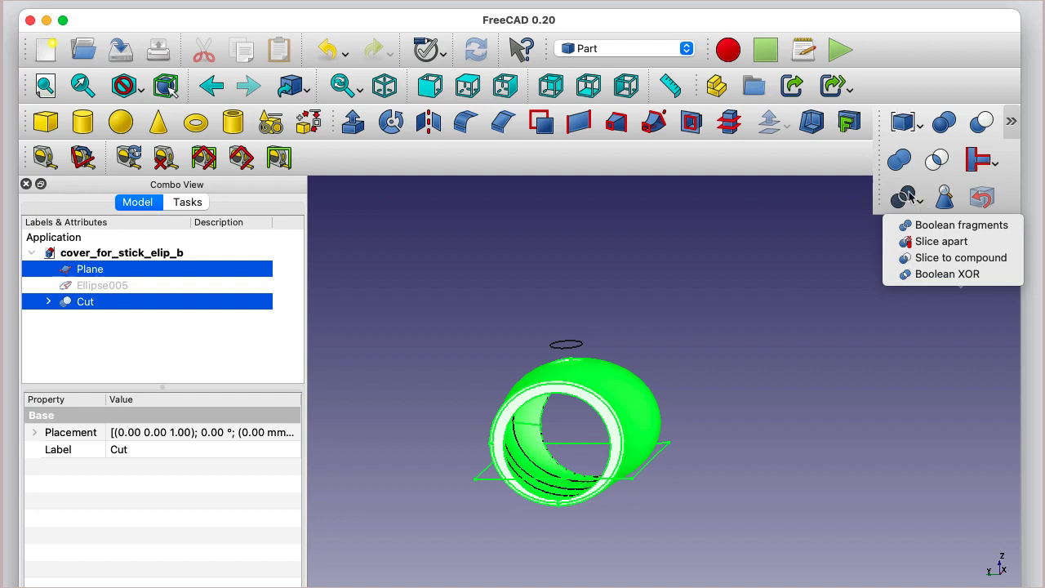
click(928, 241)
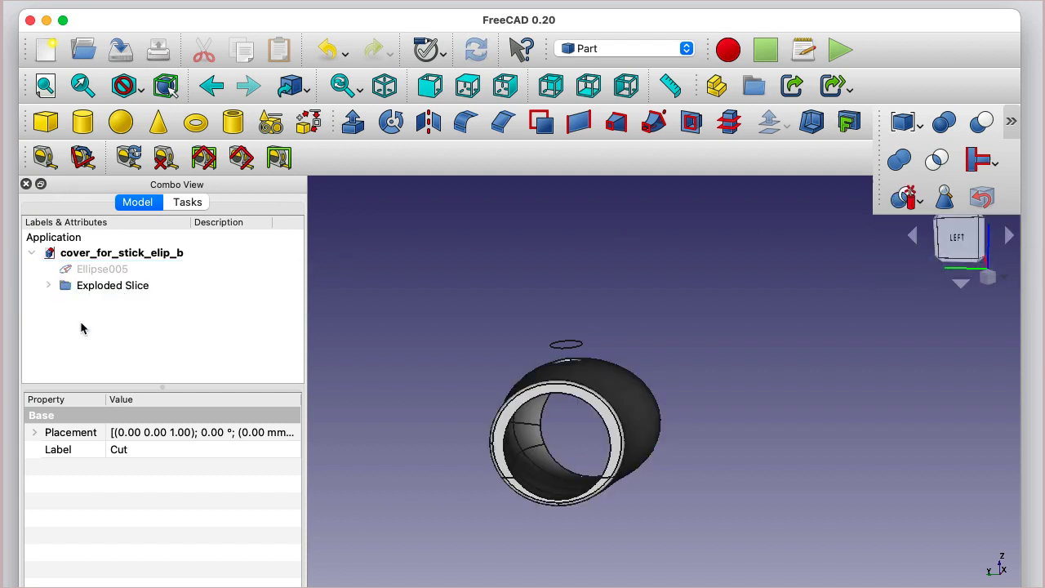
Expand Exploded Slice, compare Slice.0 and Slice.1 from several angles, and select Slice.1.
click(48, 285)
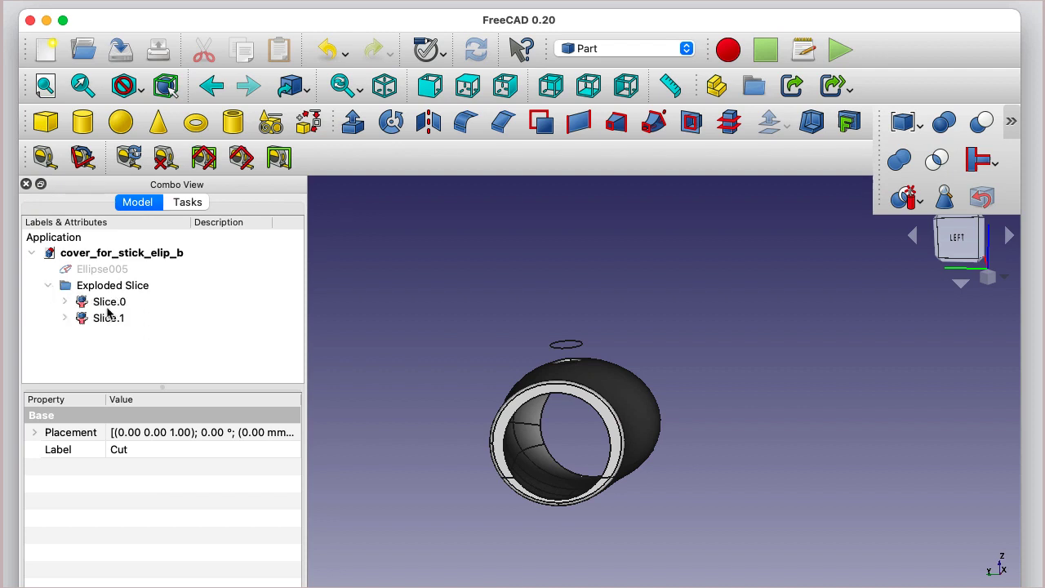
click(103, 302)
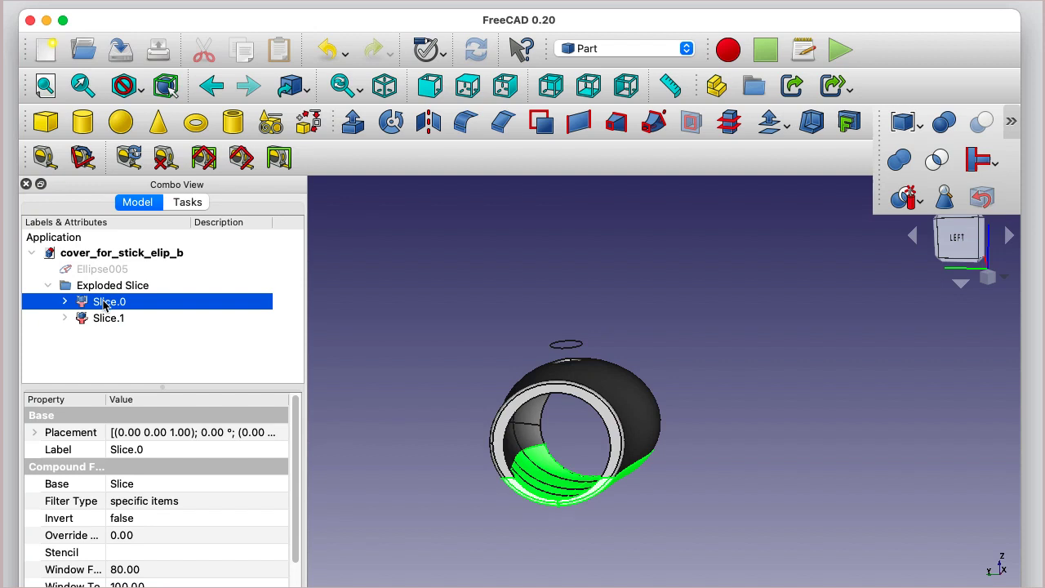
click(104, 318)
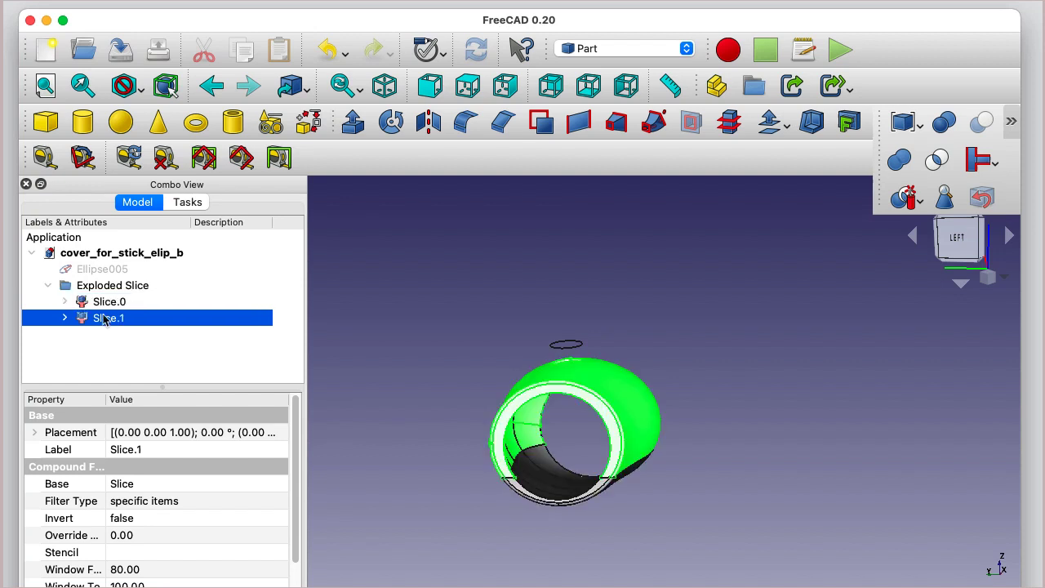
click(102, 302)
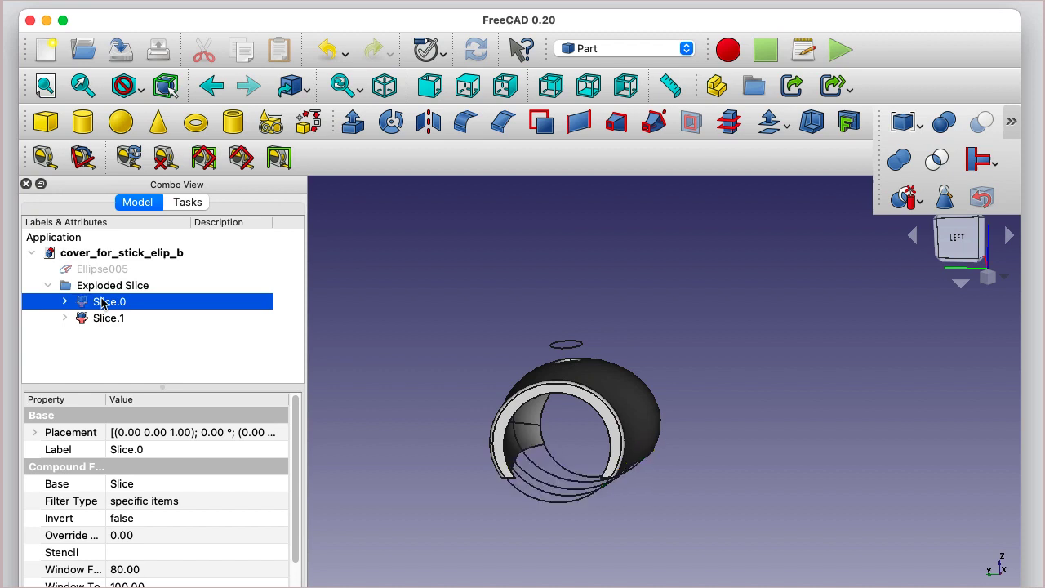
drag(420, 303, 392, 308)
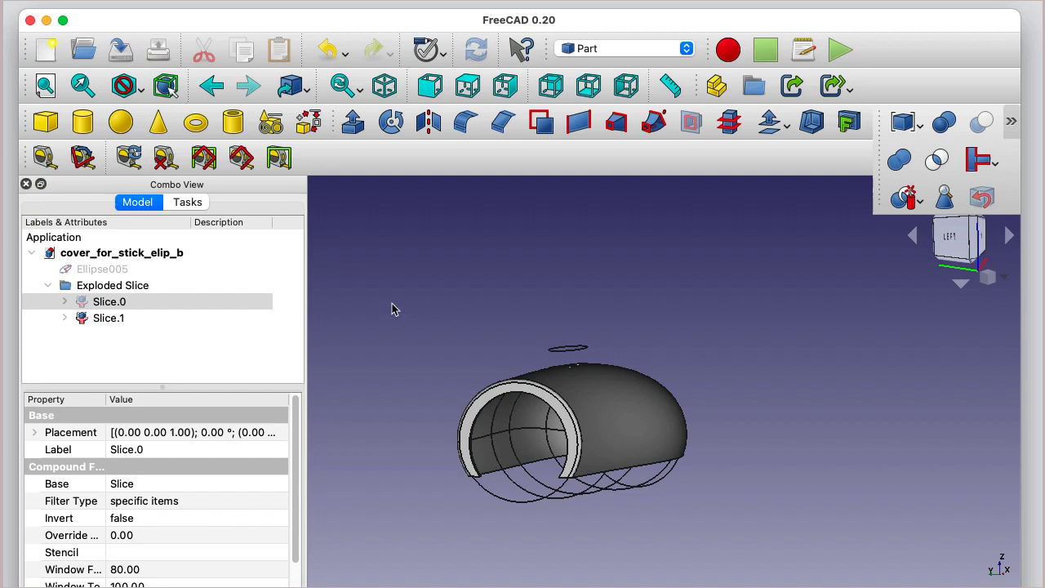
drag(746, 355, 727, 378)
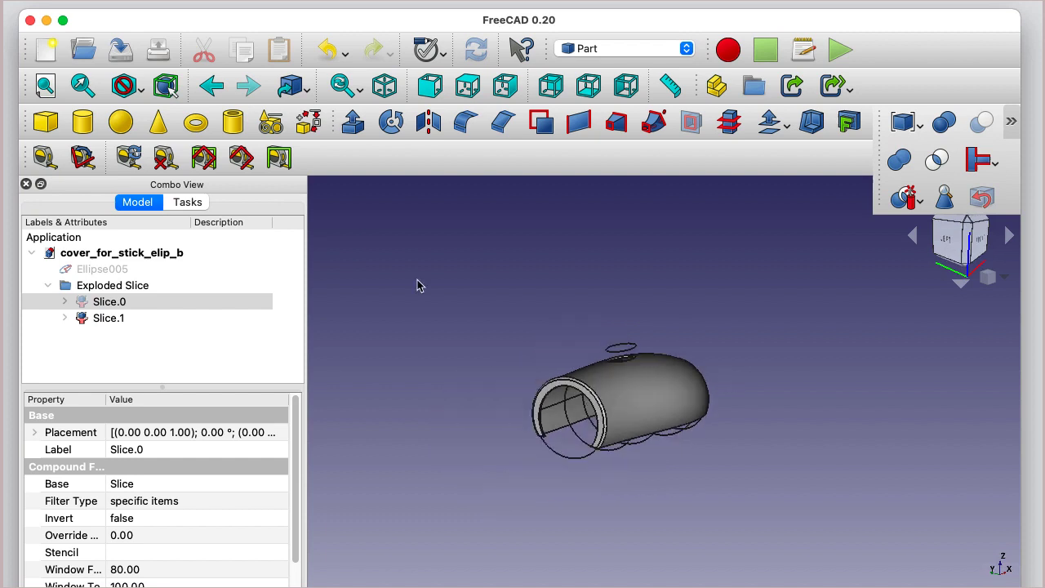
click(105, 318)
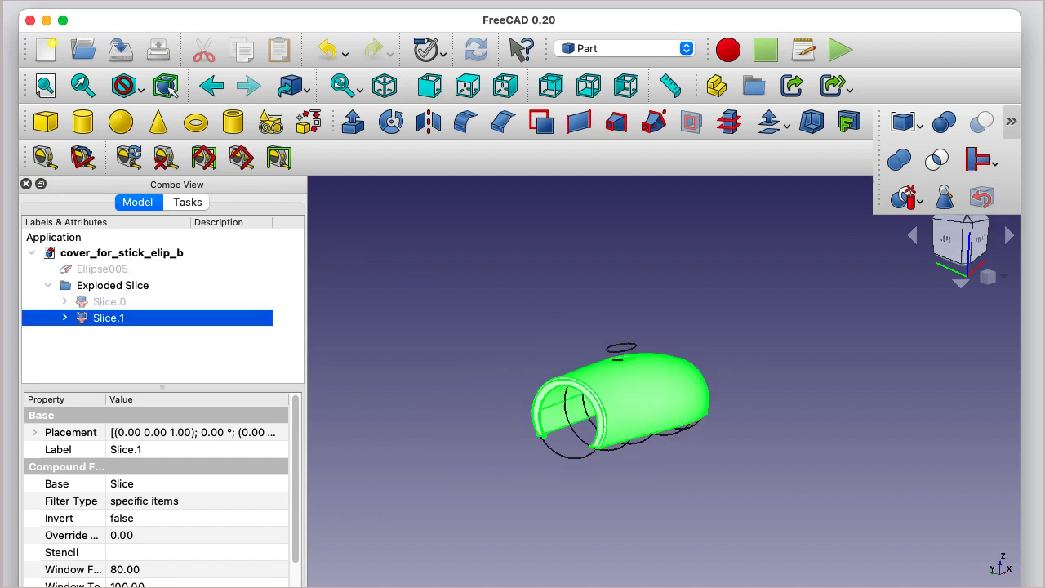
click(25, 0)
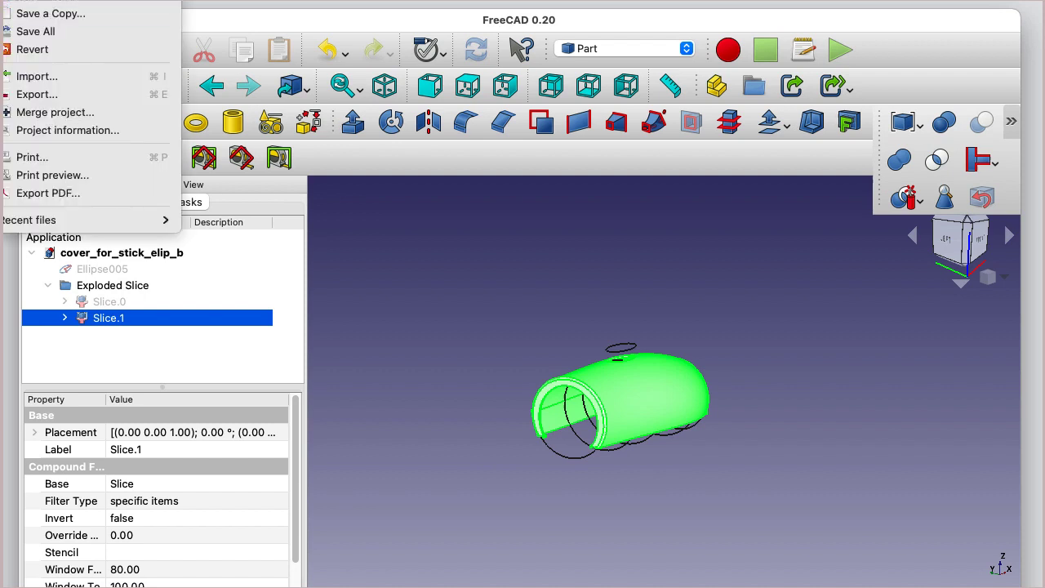
Export Slice.1 as STL mesh cover_for_stick_elip_1mm_a.1.stl into the CAD folder.
key(Escape)
click(24, 0)
click(64, 95)
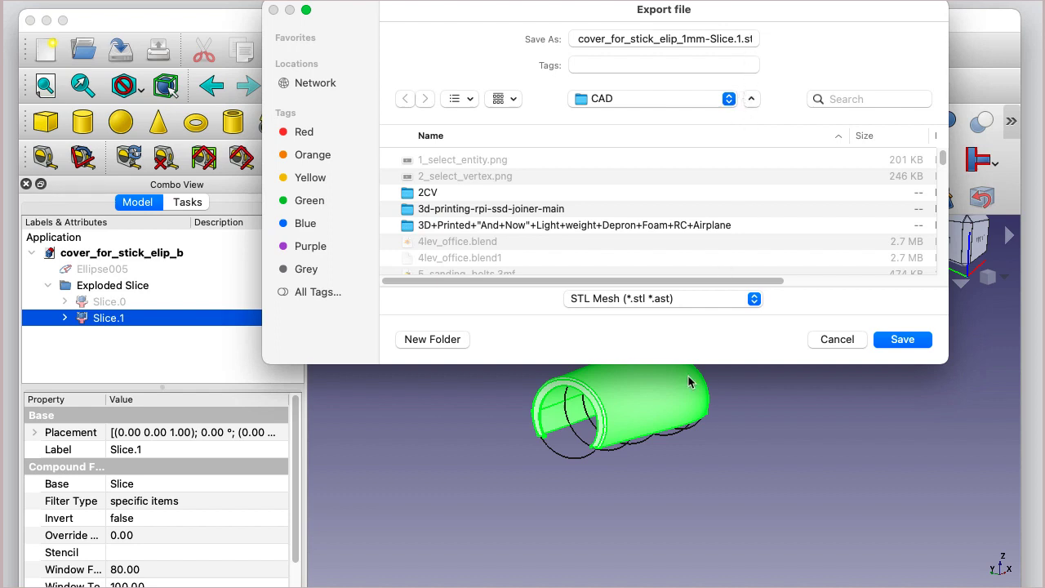
click(731, 39)
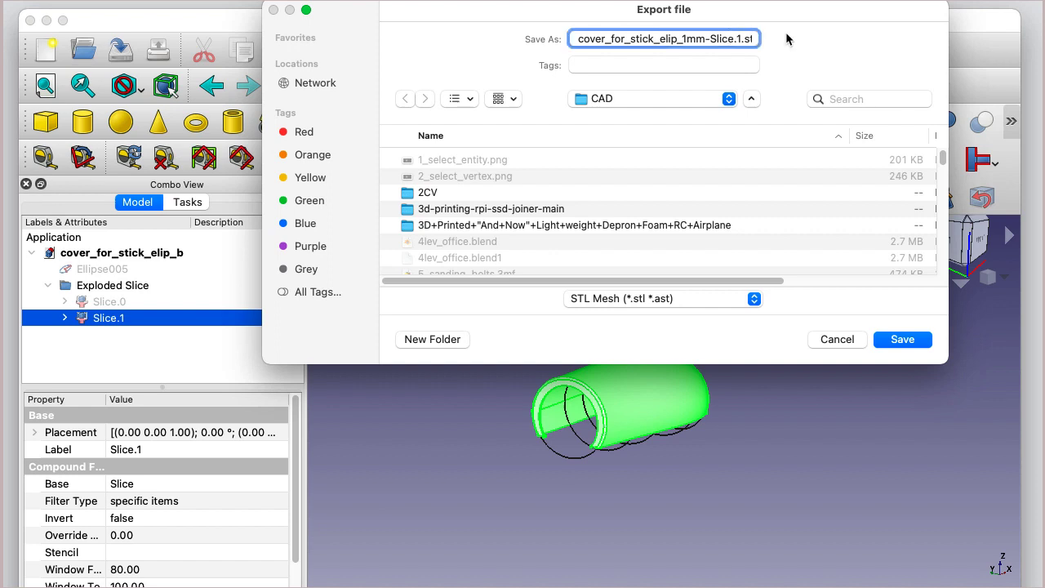
key(BackSpace)
key(BackSpace)
key(BackSpace)
key(BackSpace)
key(BackSpace)
key(BackSpace)
key(Delete)
text(_a_)
click(896, 342)
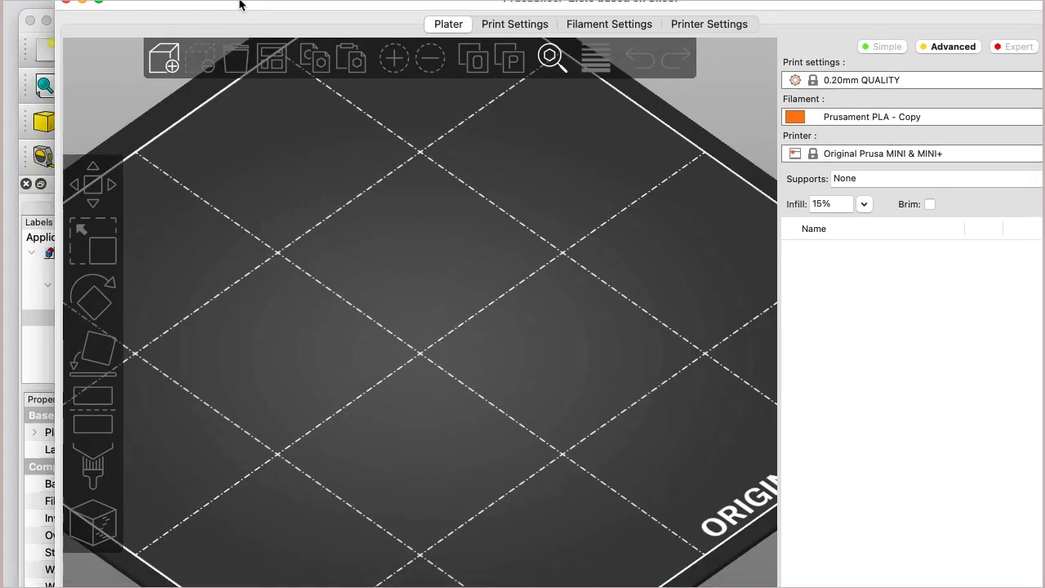
Import cover_for_stick_elip_1mm_a.1.stl from the CAD folder onto the PrusaSlicer plate.
drag(240, 7, 249, 31)
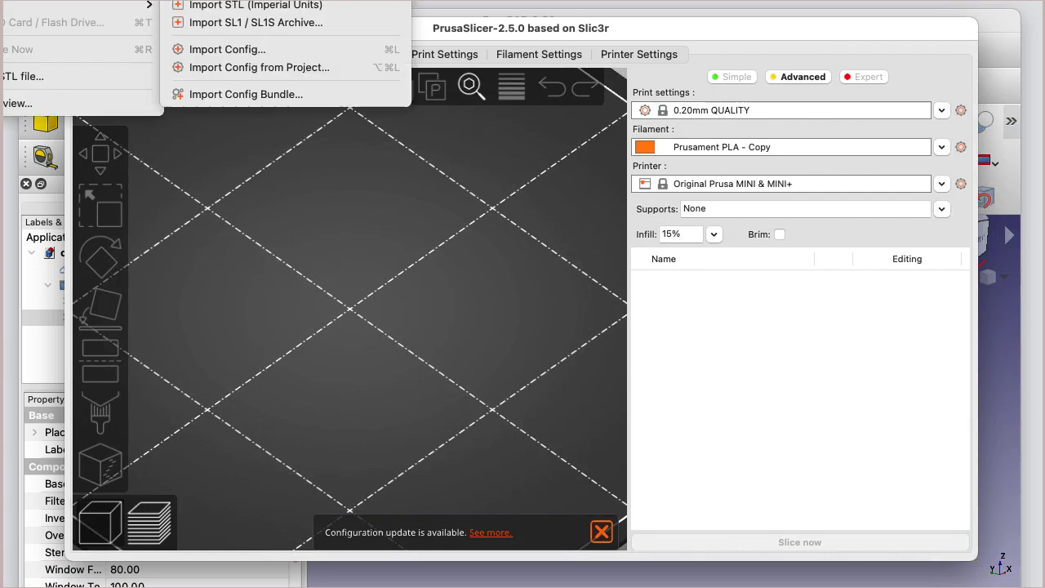
mouse_move(123, 4)
click(387, 255)
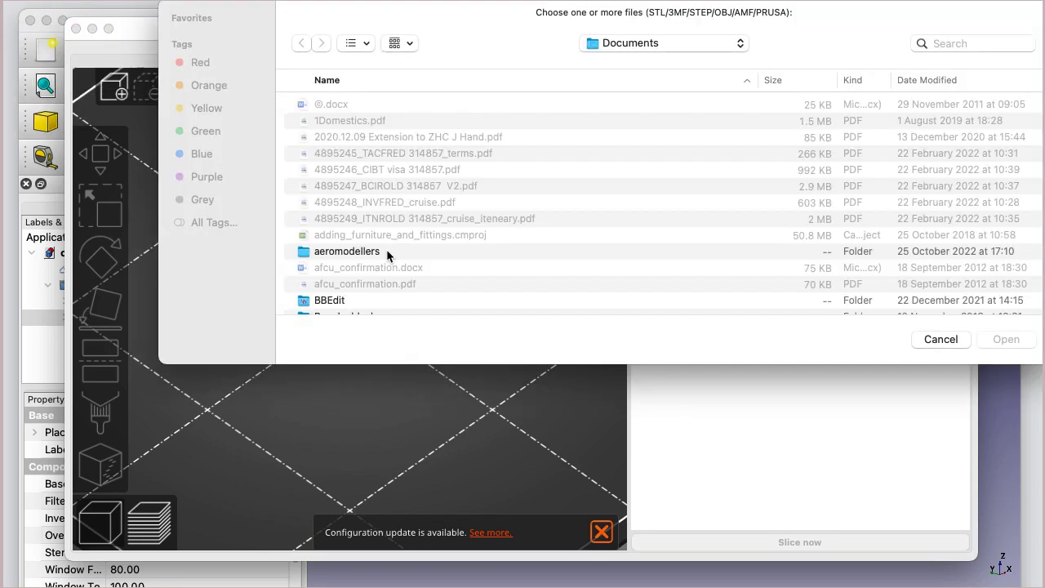
click(376, 107)
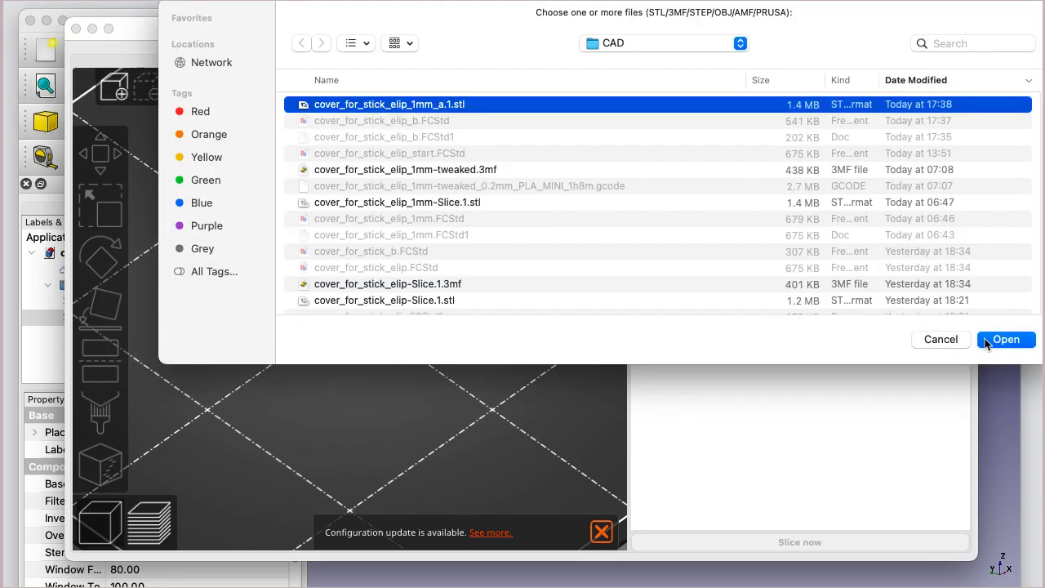
click(992, 344)
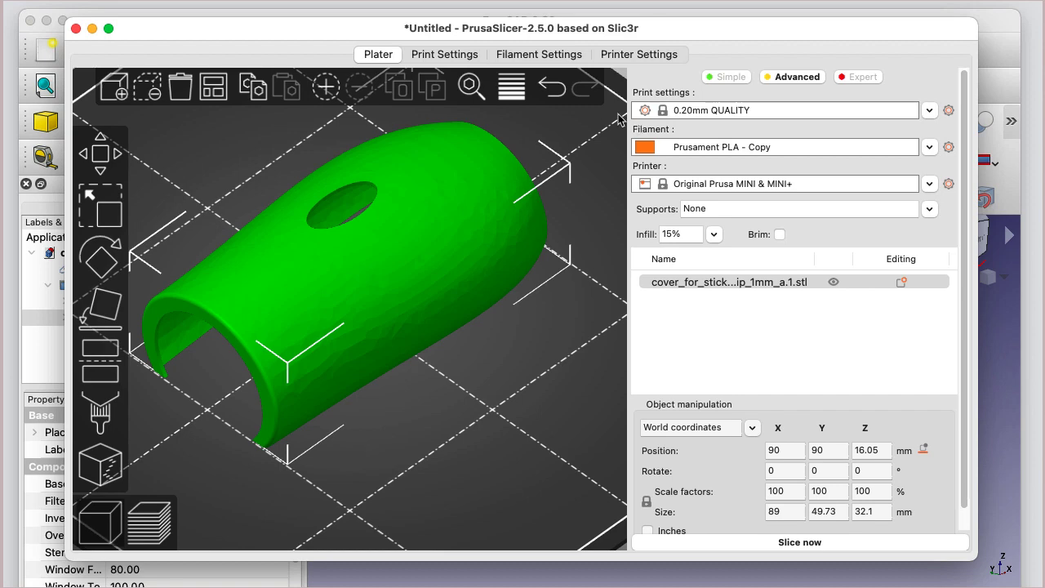
In Print Settings, set 1 perimeter, 2 top and 3 bottom solid layers.
click(460, 56)
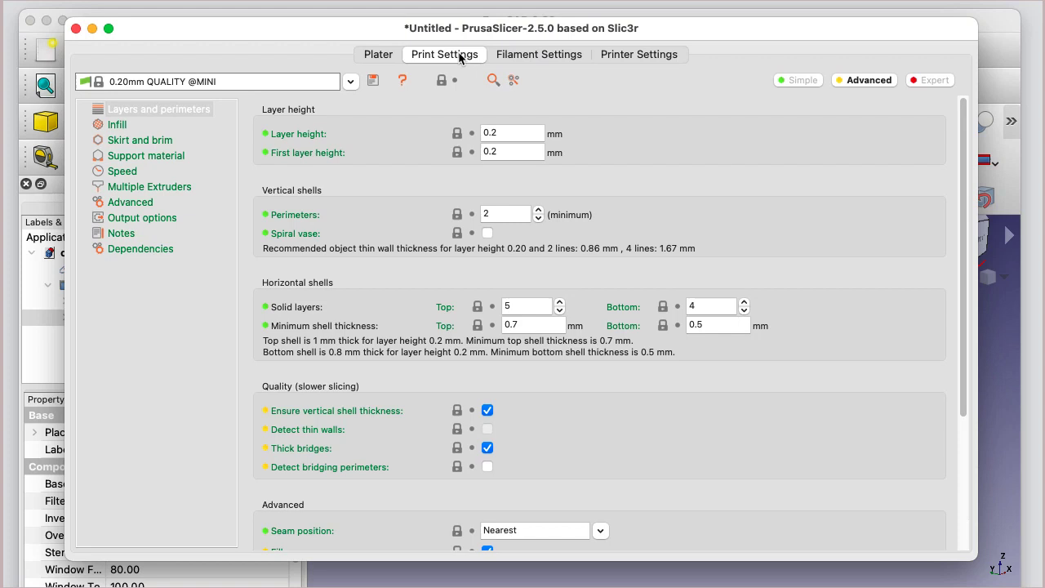
click(538, 217)
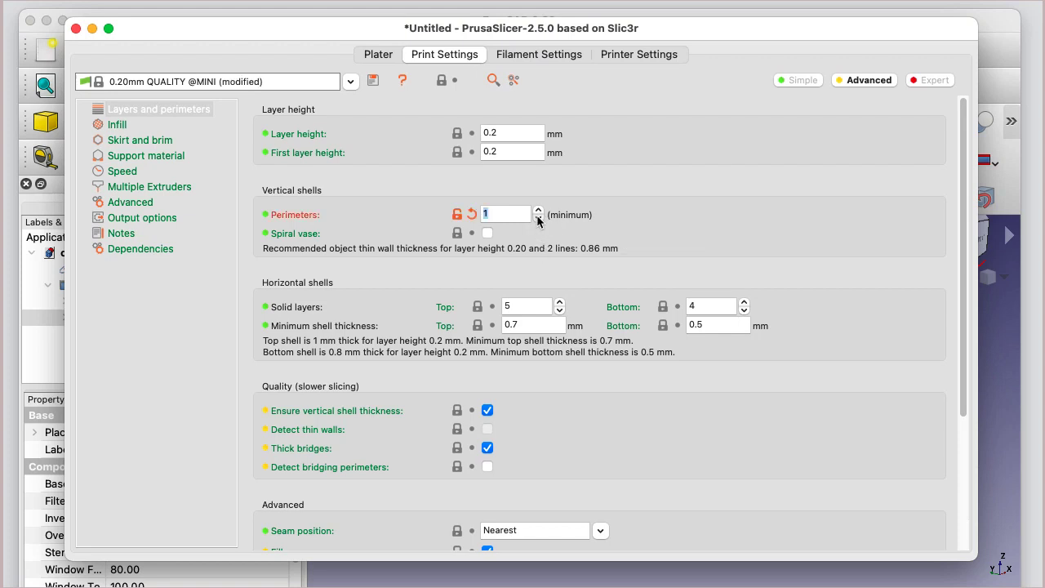
click(538, 218)
click(538, 211)
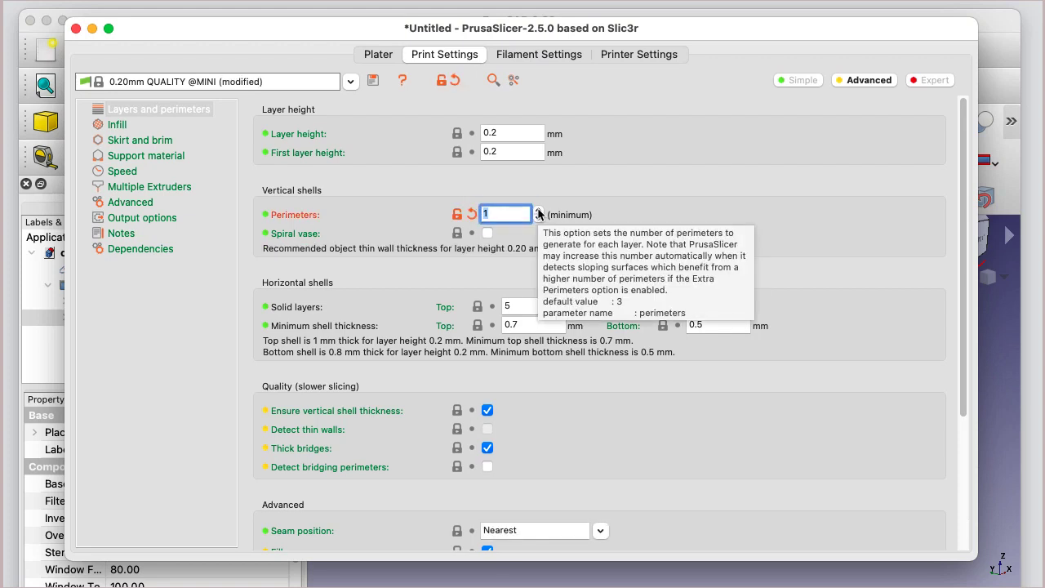
click(560, 311)
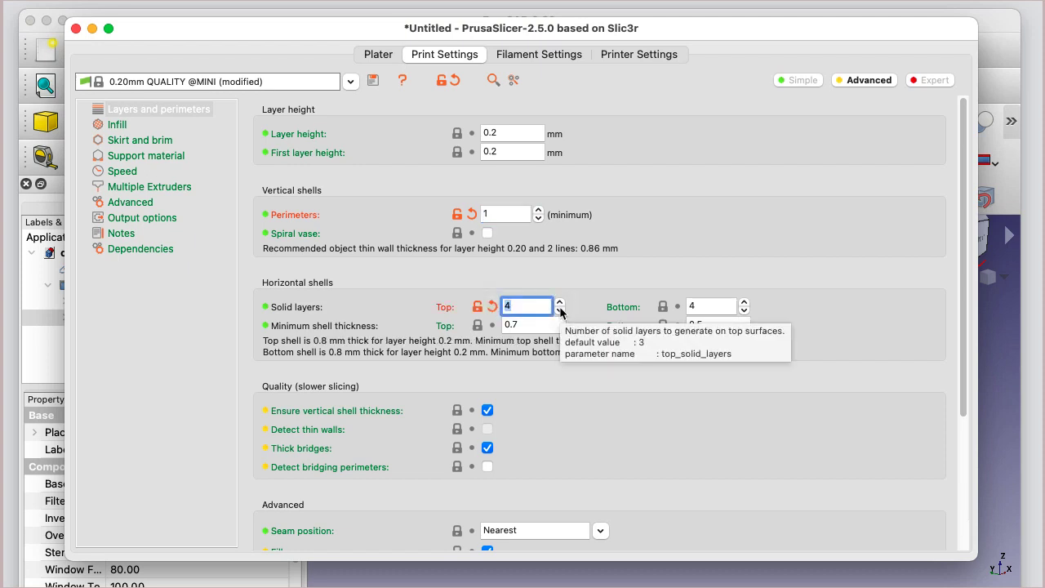
click(560, 311)
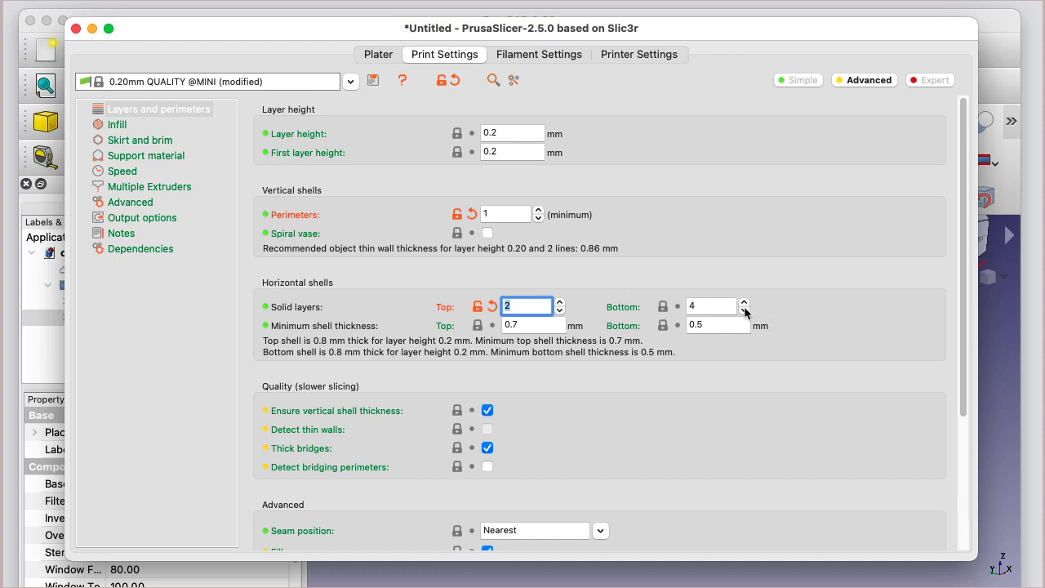
click(745, 311)
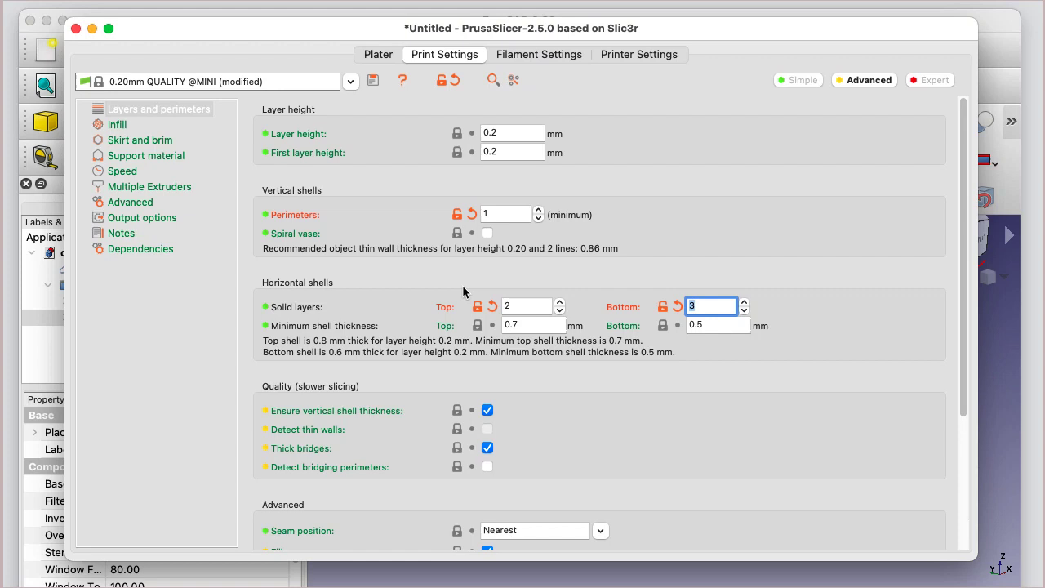
Set infill fill density to 0% and return to the Plater with brim enabled.
click(119, 125)
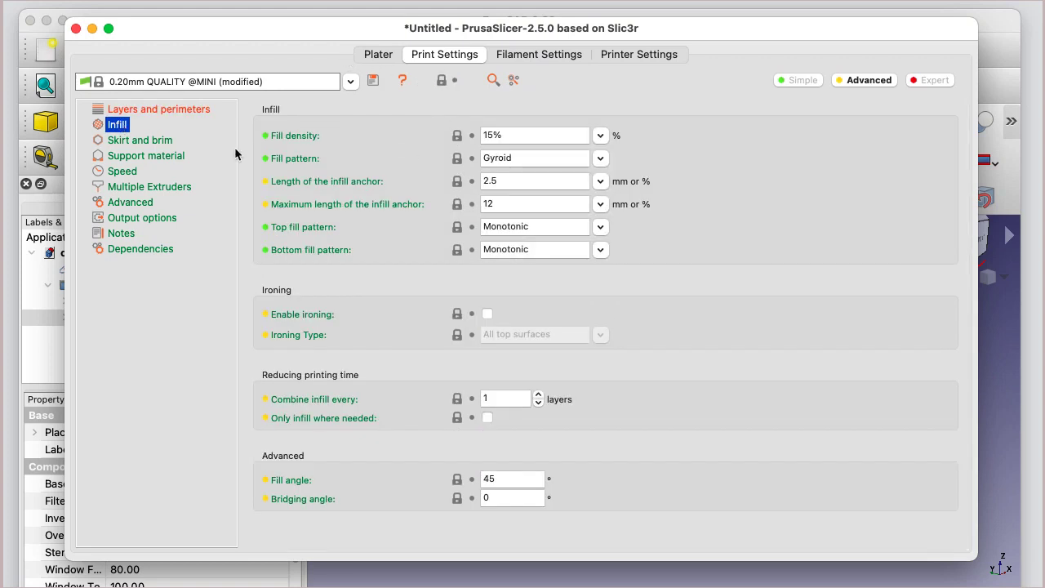
click(601, 136)
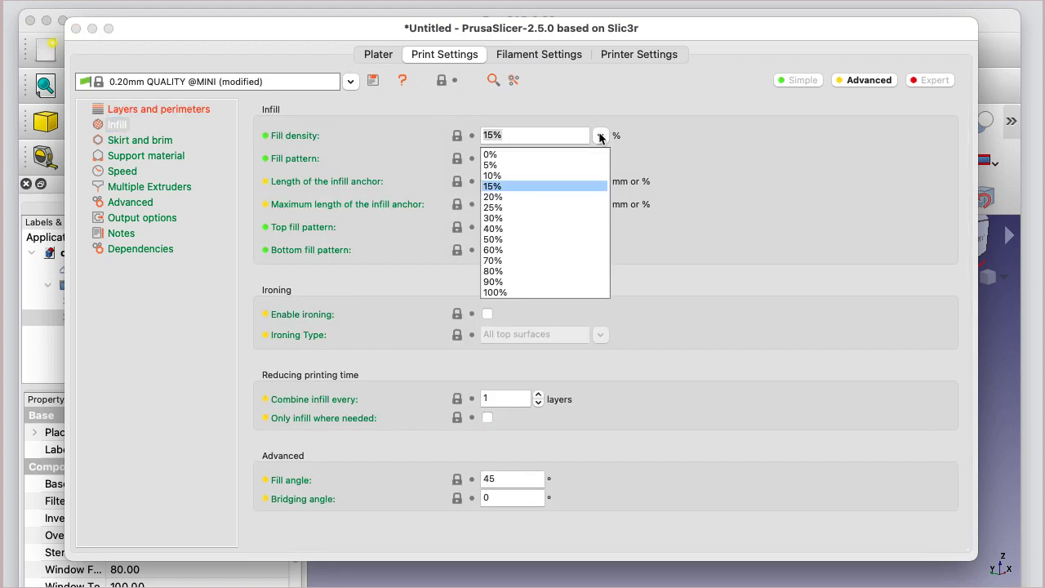
click(545, 161)
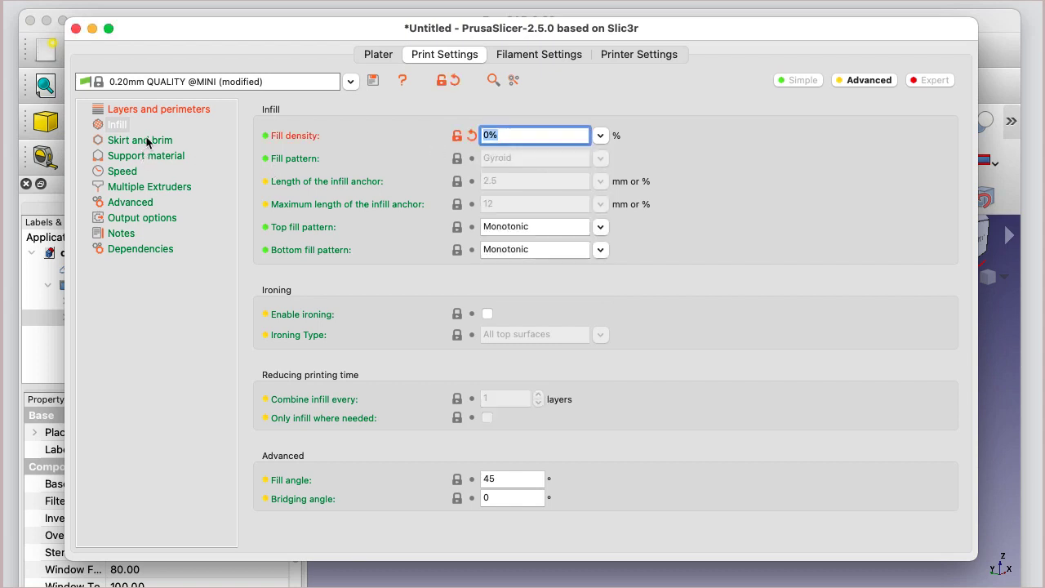
click(375, 54)
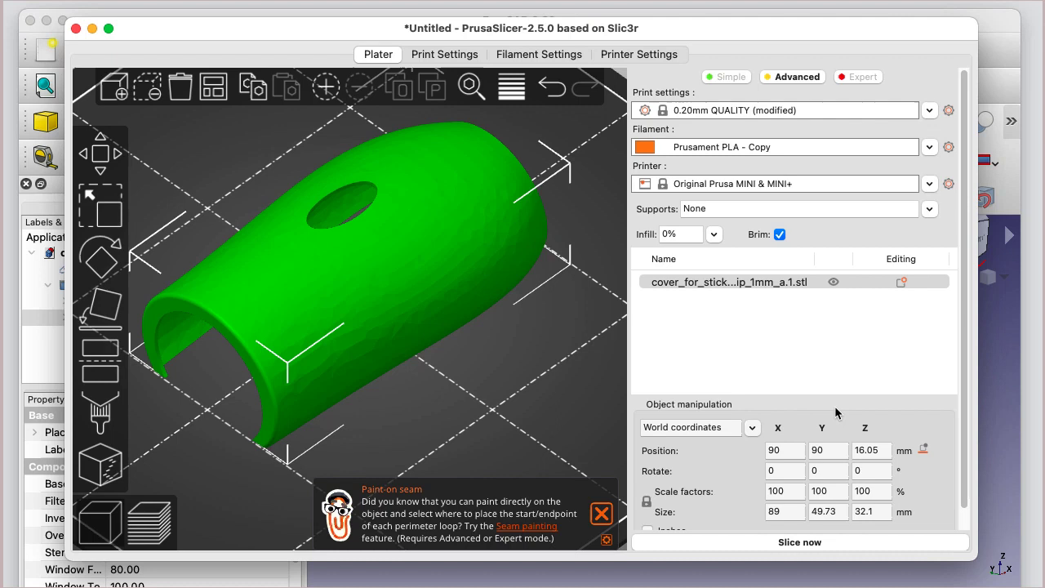
Slice the cover and view Sliced Info: about 1h9m, 11.91 g, 3.99 m of filament.
click(805, 544)
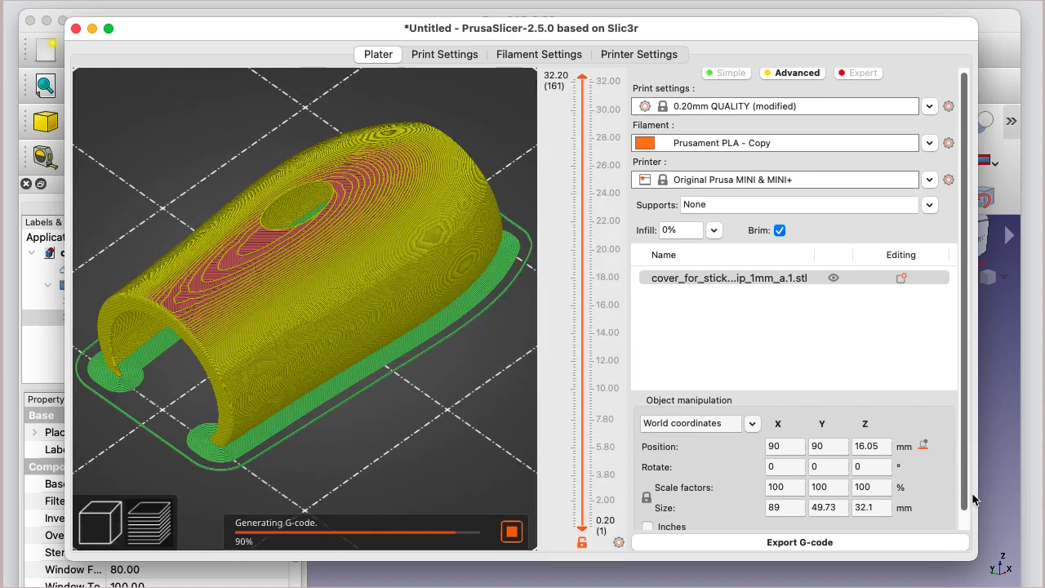
scroll(965, 482, down, 2)
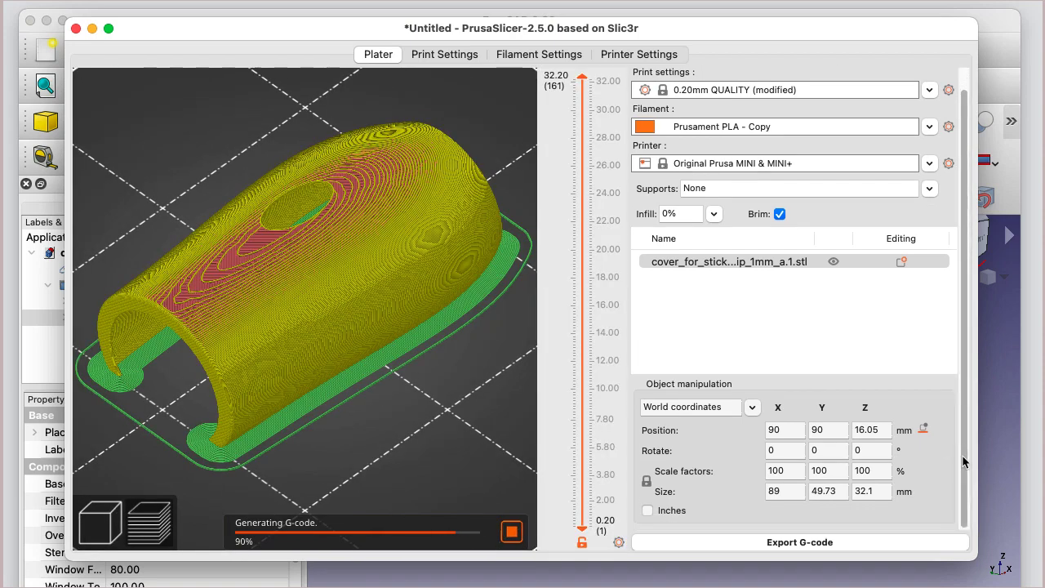
scroll(964, 417, down, 5)
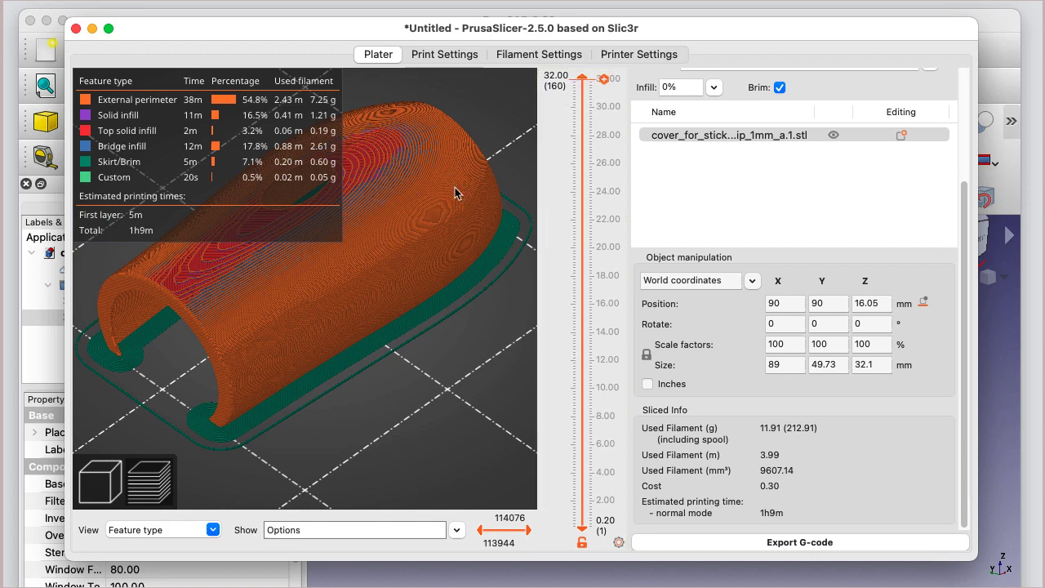
Zoom and rotate the sliced preview, lower the layer slider, then return to 3D view.
scroll(408, 245, up, 5)
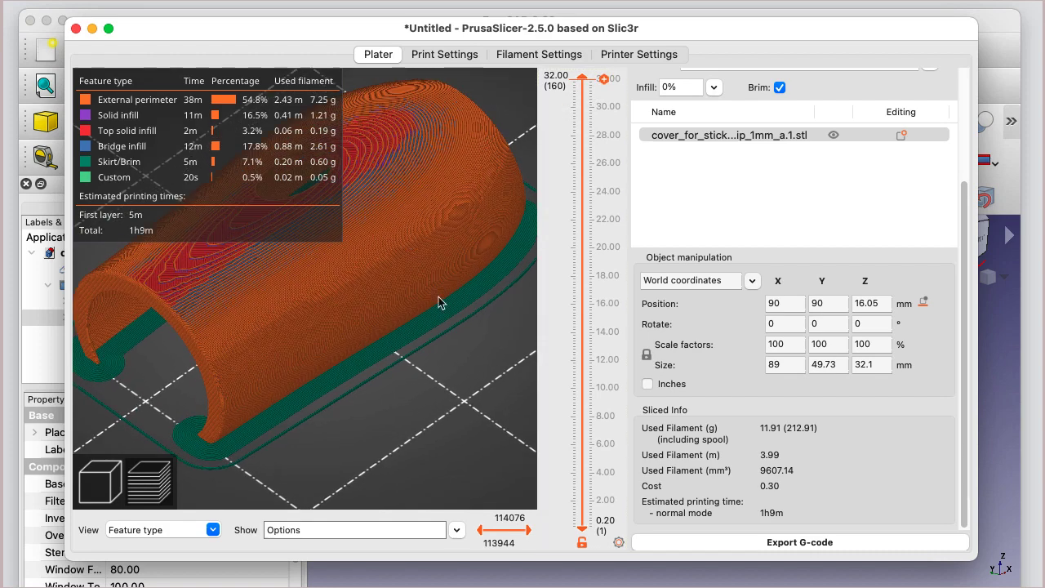
drag(470, 404, 511, 476)
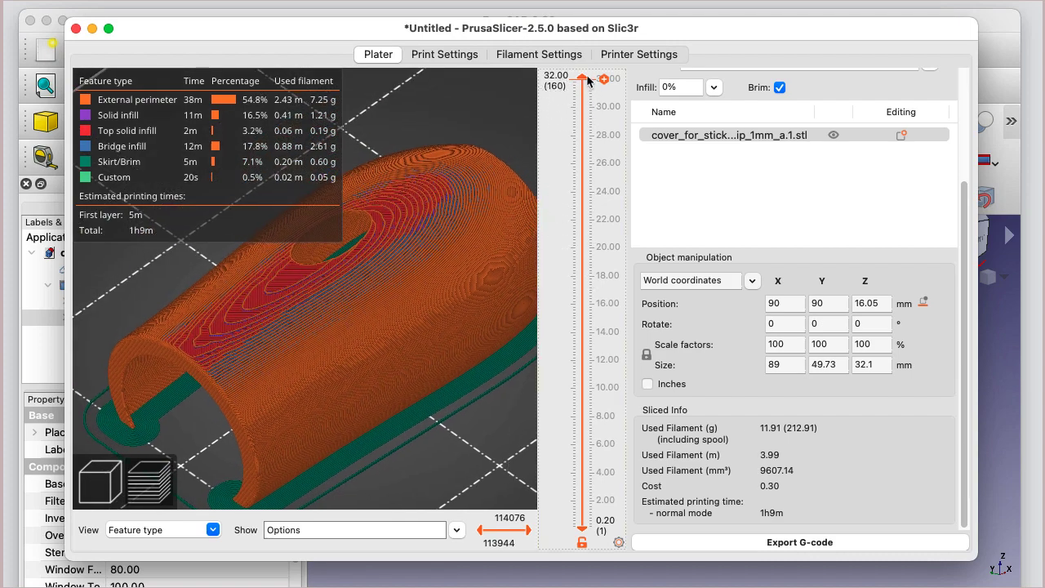
drag(584, 79, 537, 59)
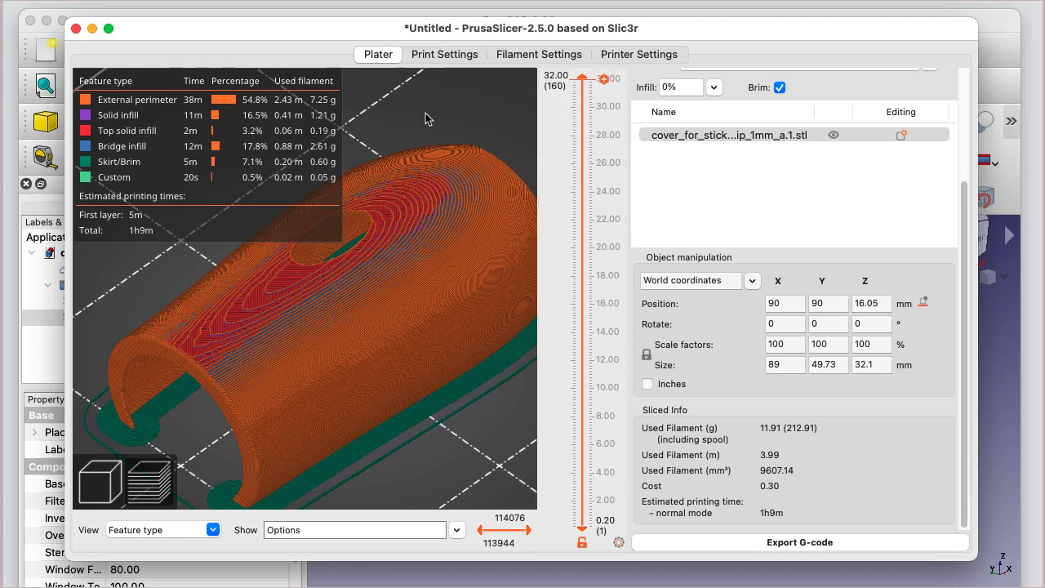
click(98, 482)
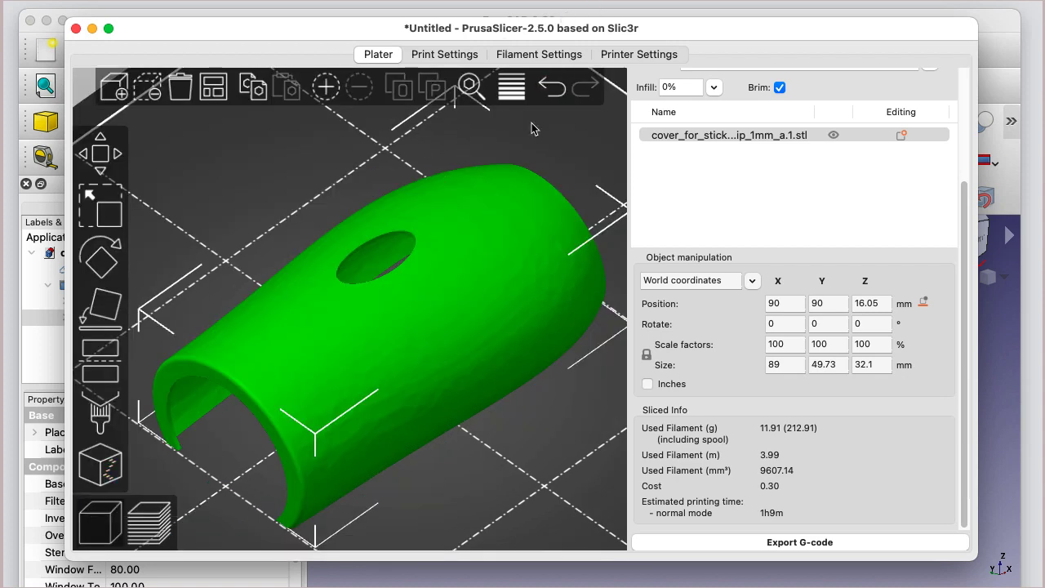